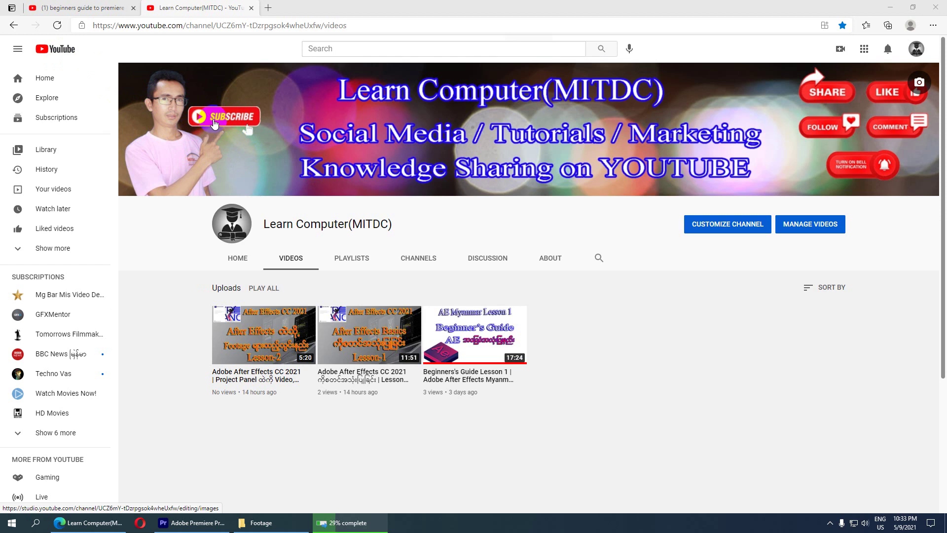
# Step: Minimize the Edge browser showing the YouTube channel to reveal Premiere Pro
pyautogui.click(891, 7)
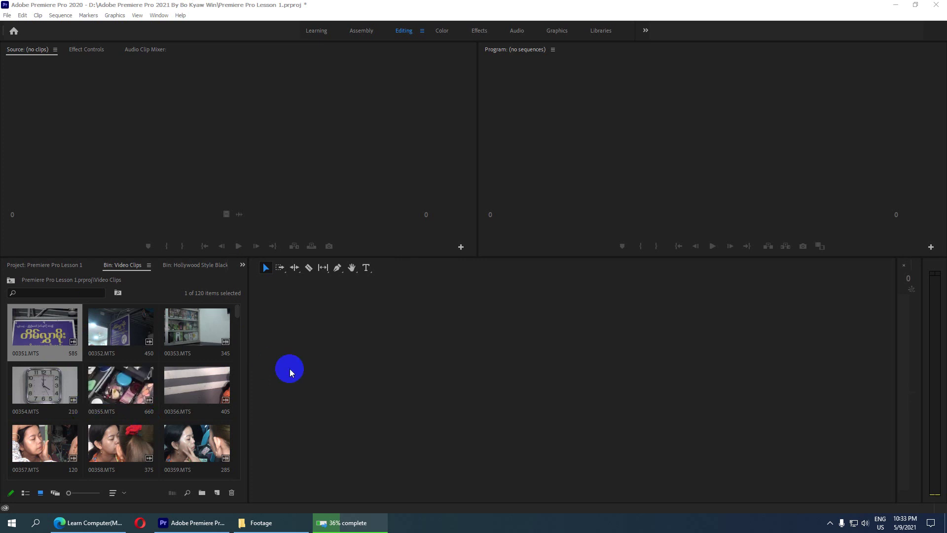
pyautogui.click(7, 16)
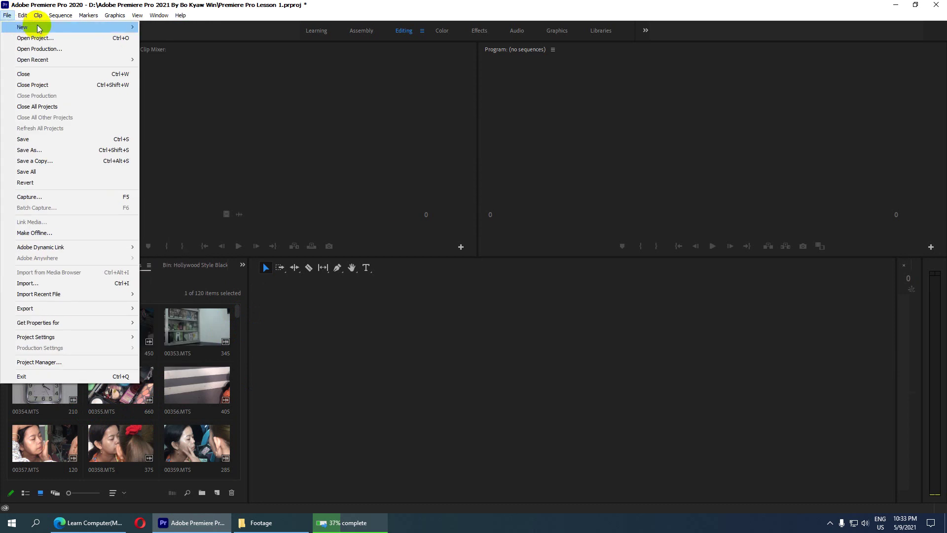
pyautogui.moveTo(109, 28)
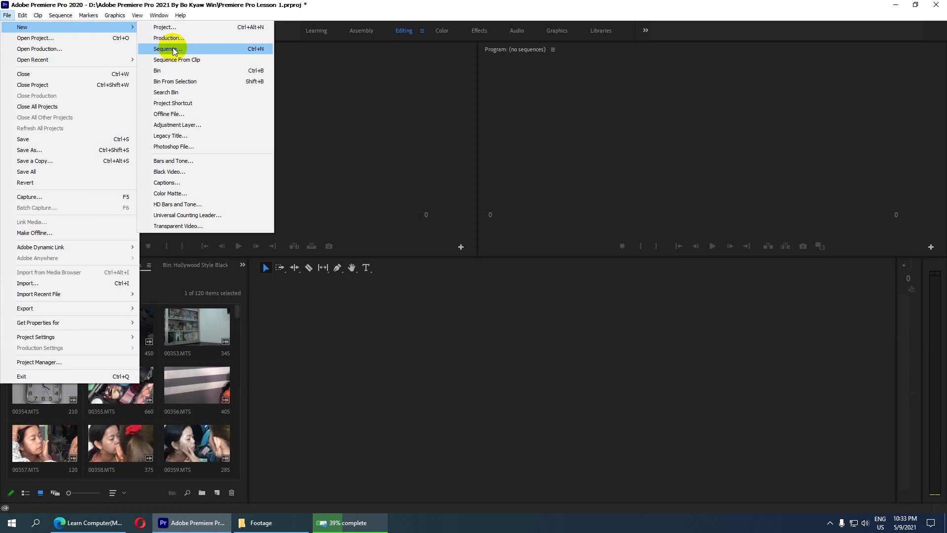
pyautogui.click(324, 383)
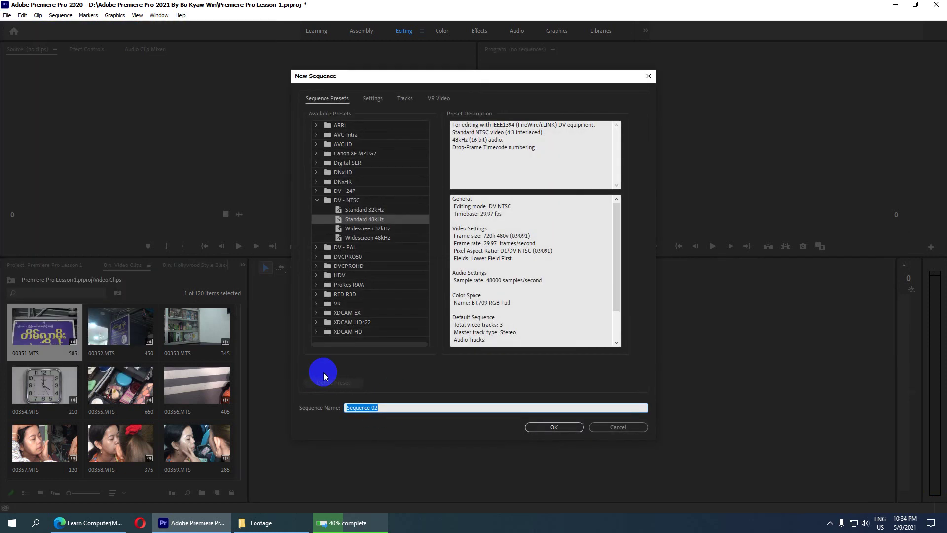
pyautogui.click(649, 77)
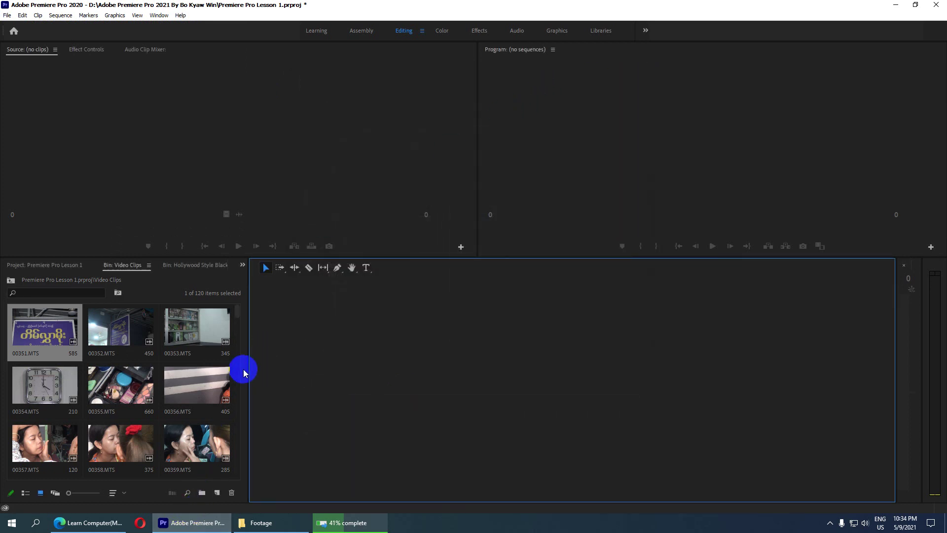
# Step: Look at the 00351.MTS clip's context options, opening and then closing Audio Gain
pyautogui.click(43, 327)
pyautogui.rightClick(43, 324)
pyautogui.click(44, 324)
pyautogui.click(494, 281)
pyautogui.click(527, 253)
pyautogui.rightClick(26, 352)
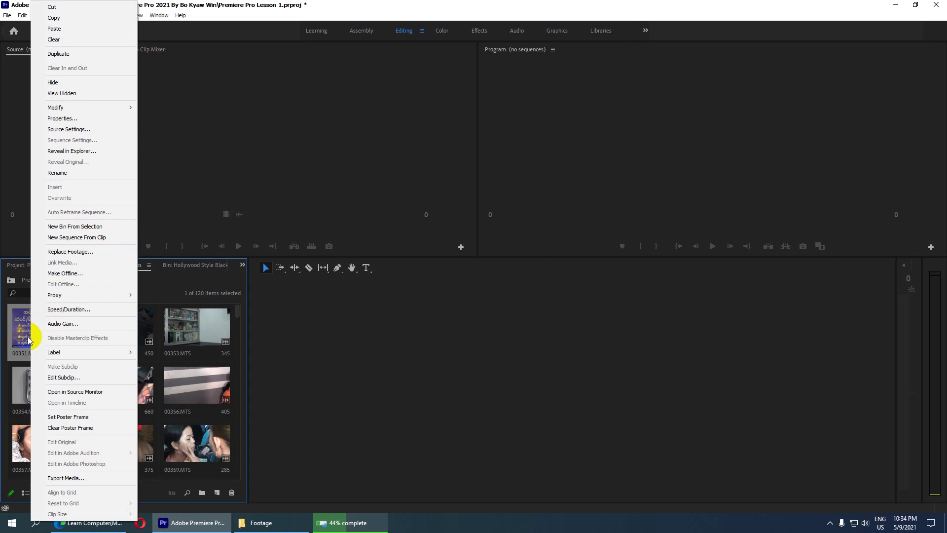
pyautogui.click(248, 366)
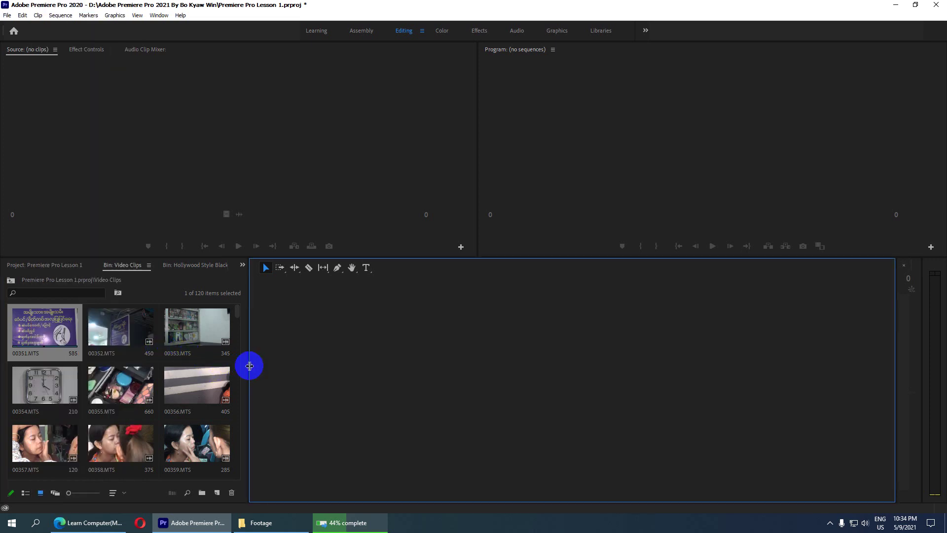
# Step: Narrow the Video Clips bin panel and switch it to List View showing 29.97 fps clips
pyautogui.moveTo(249, 366)
pyautogui.mouseDown()
pyautogui.moveTo(275, 347)
pyautogui.moveTo(198, 345)
pyautogui.mouseUp()
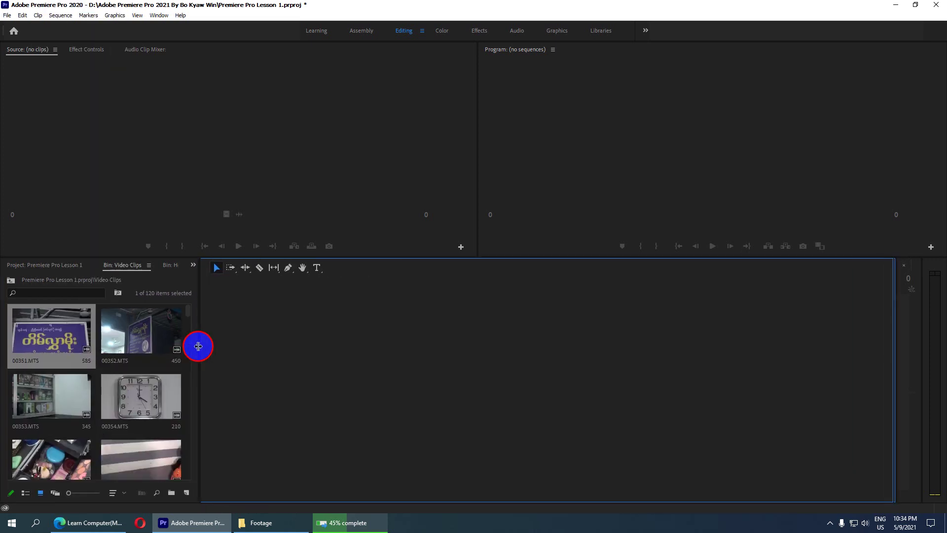
pyautogui.click(25, 494)
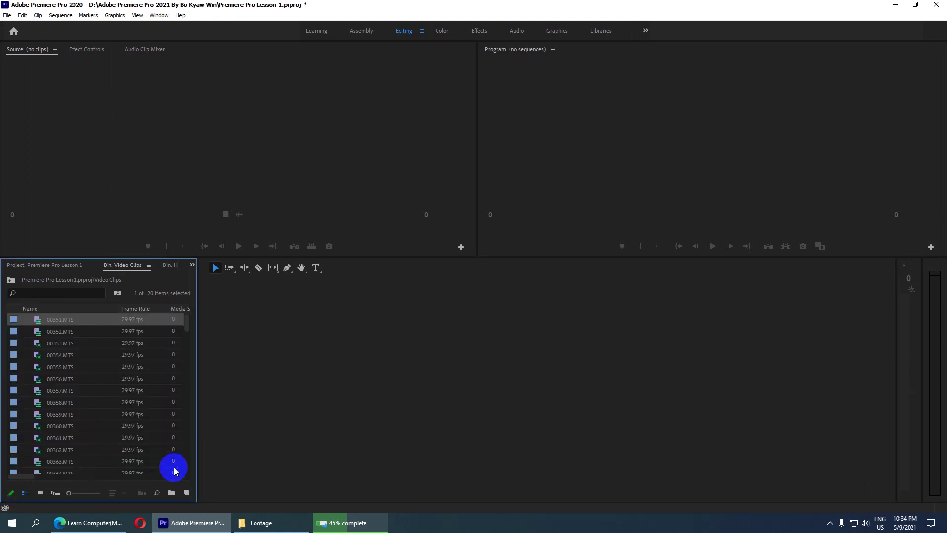
pyautogui.moveTo(188, 325); pyautogui.dragTo(196, 469)
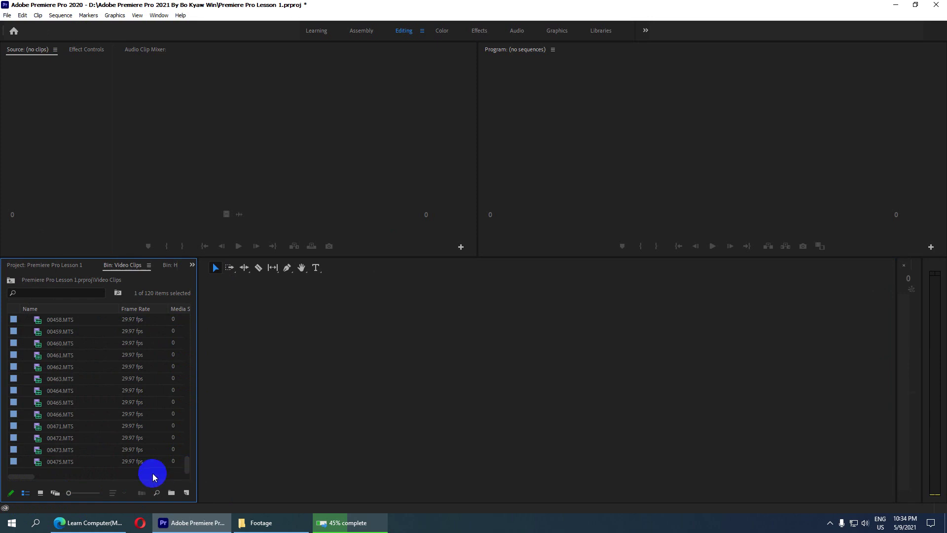
# Step: Browse the bin's New Bin/New Item menu, then open the New Item list for sequences and adjustment layers
pyautogui.rightClick(106, 475)
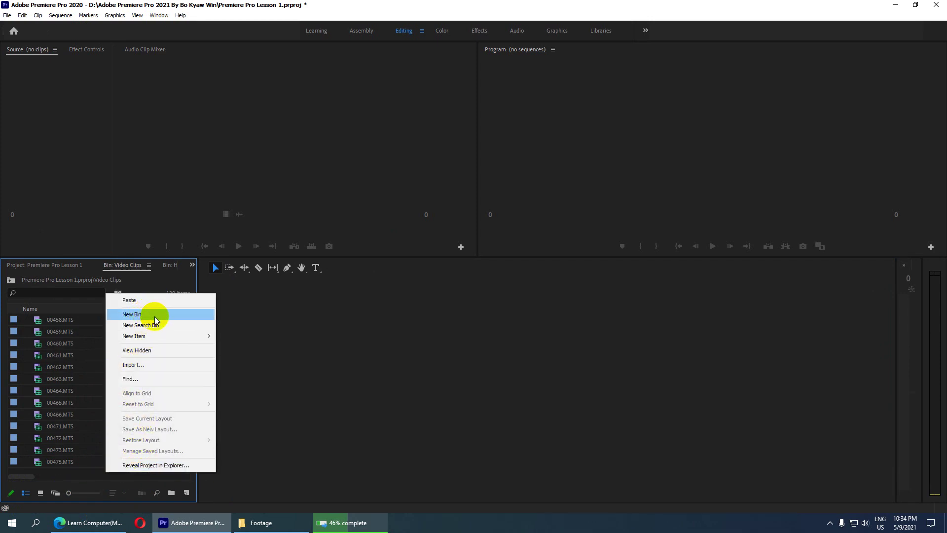
pyautogui.moveTo(153, 334)
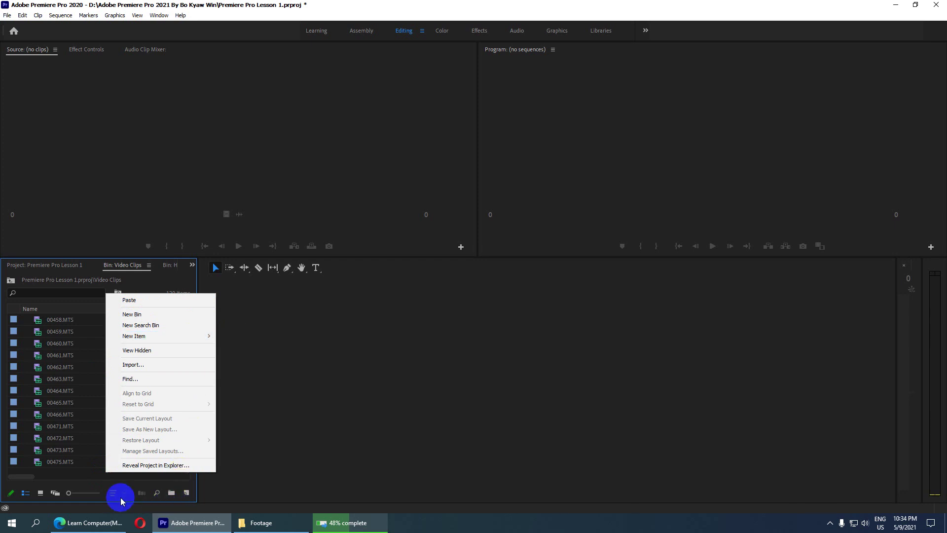
pyautogui.click(78, 477)
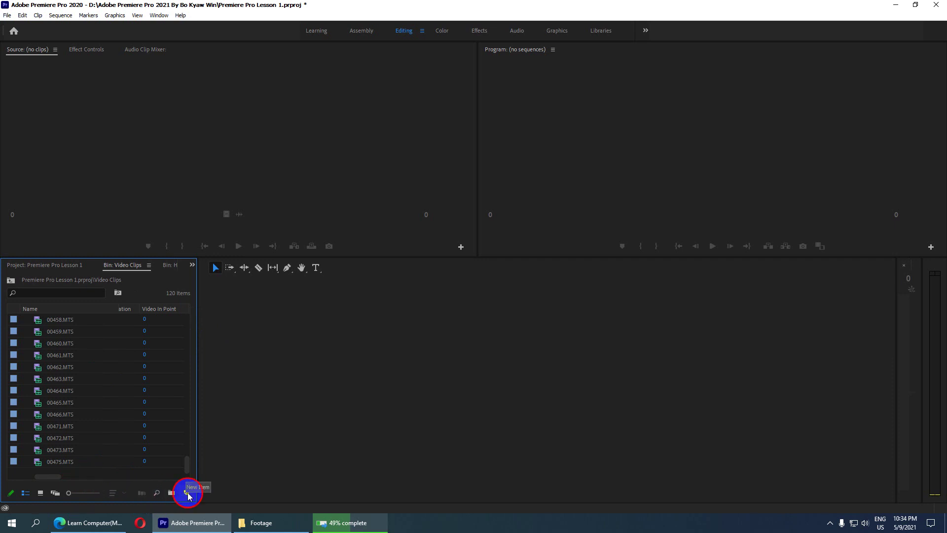
pyautogui.click(187, 494)
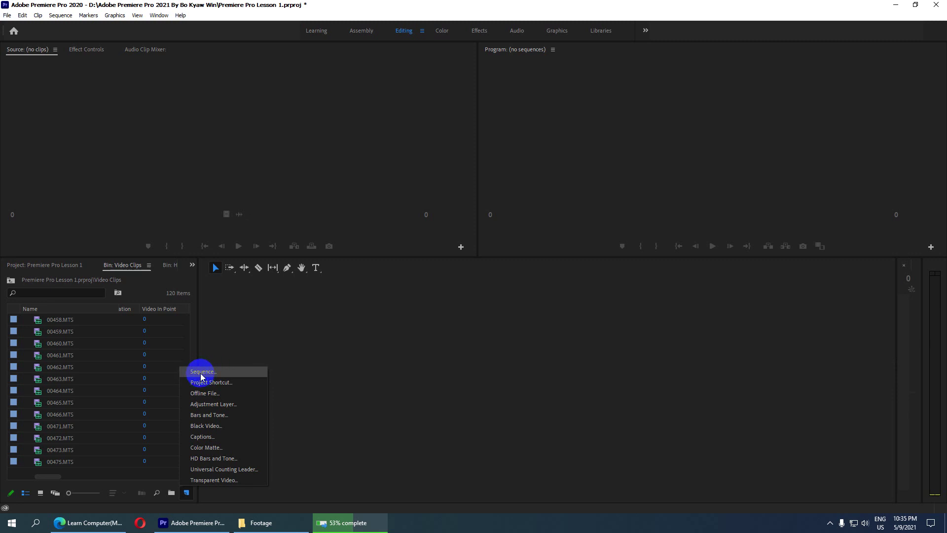
# Step: Create a new sequence using the Digital SLR > 1080p > DSLR 1080p25 preset (1920x1080, 25 fps)
pyautogui.click(272, 348)
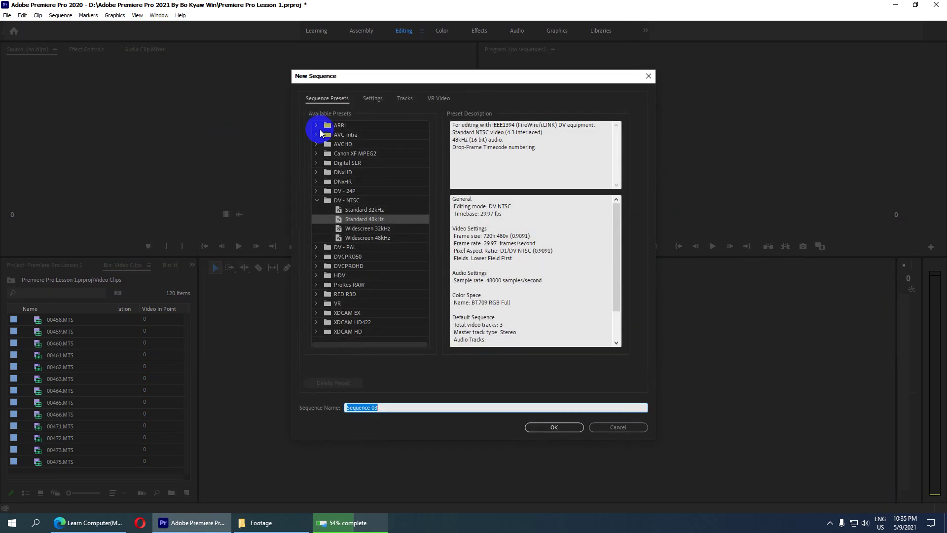
pyautogui.moveTo(404, 77); pyautogui.dragTo(279, 72)
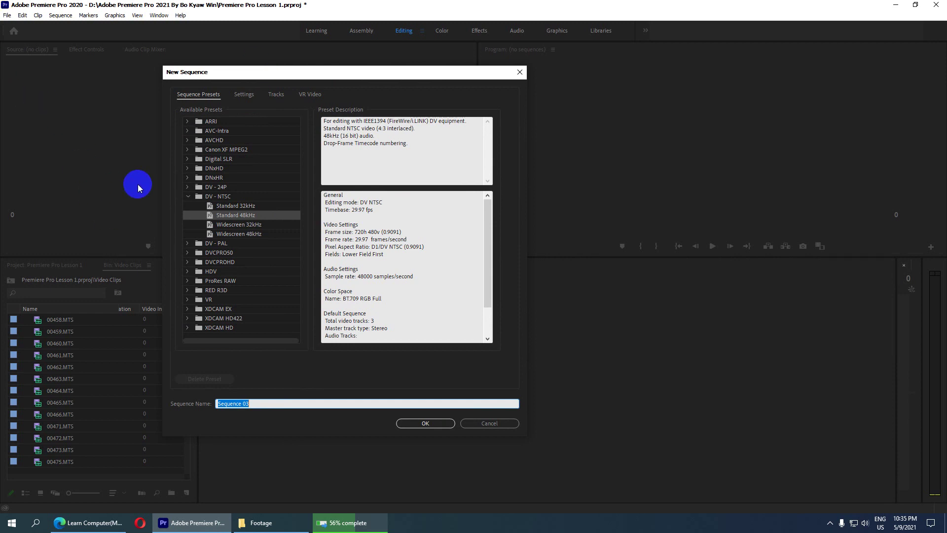
pyautogui.click(188, 196)
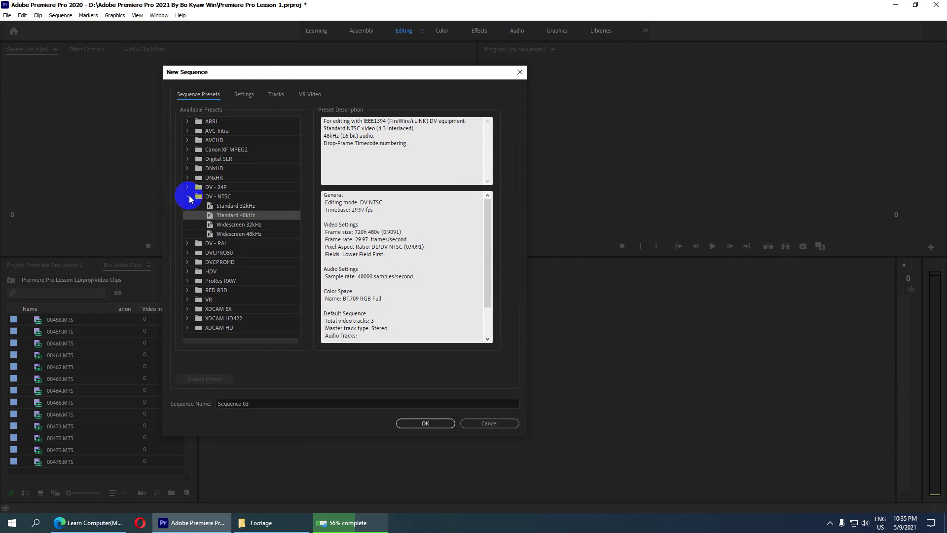
pyautogui.click(188, 159)
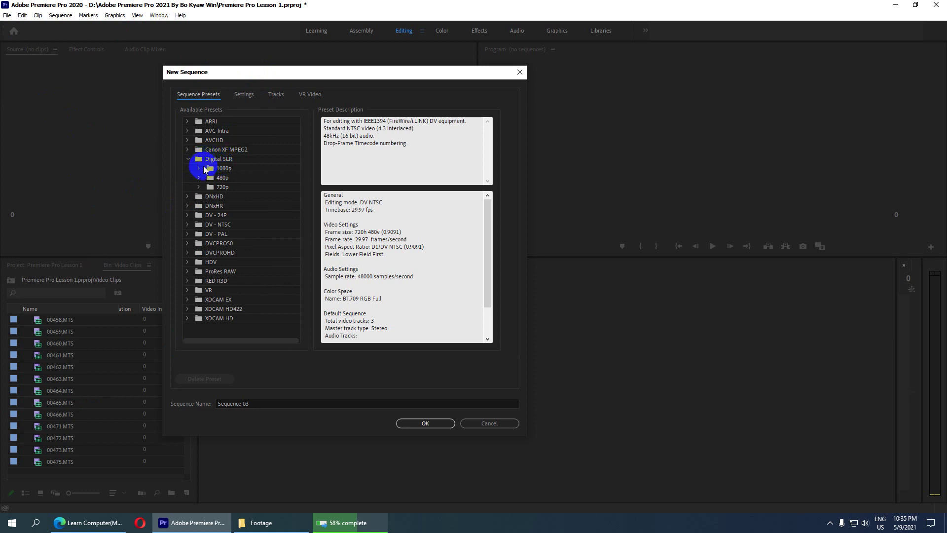
pyautogui.click(200, 168)
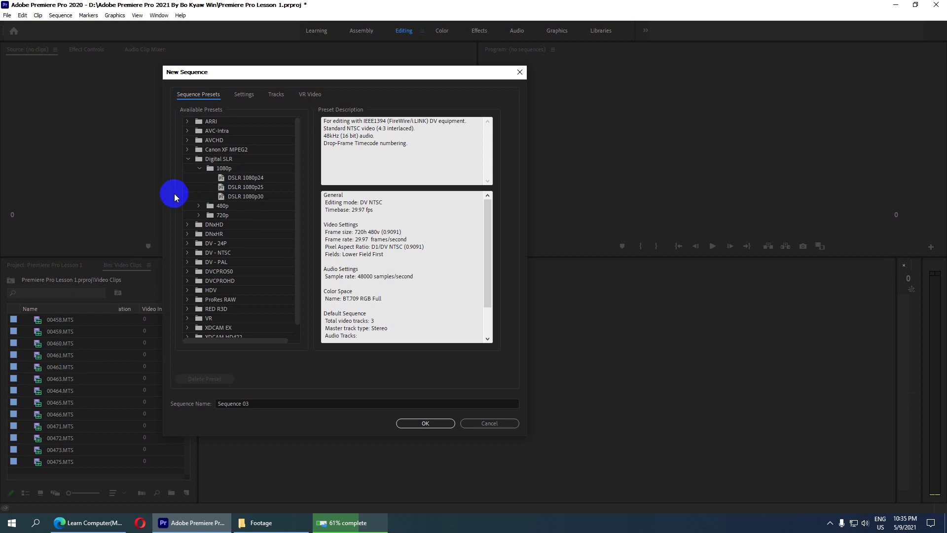
pyautogui.click(253, 196)
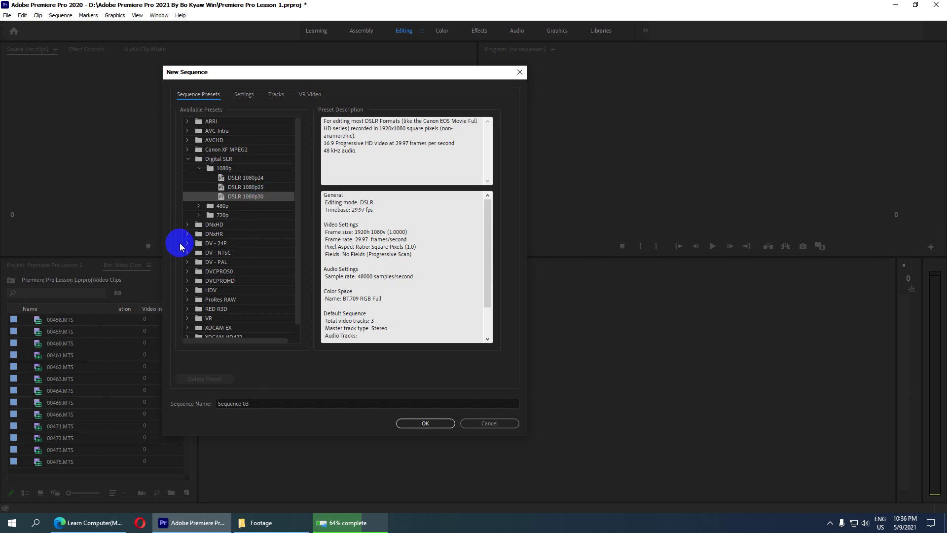
pyautogui.click(262, 188)
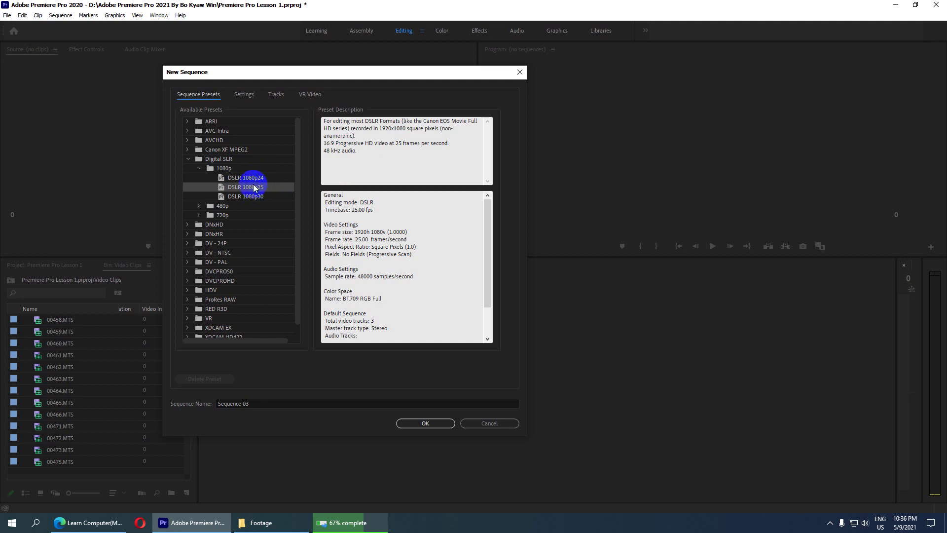
# Step: Expand the ARRI 1080p and 2880p preset groups, keeping DSLR 1080p25 selected
pyautogui.click(187, 121)
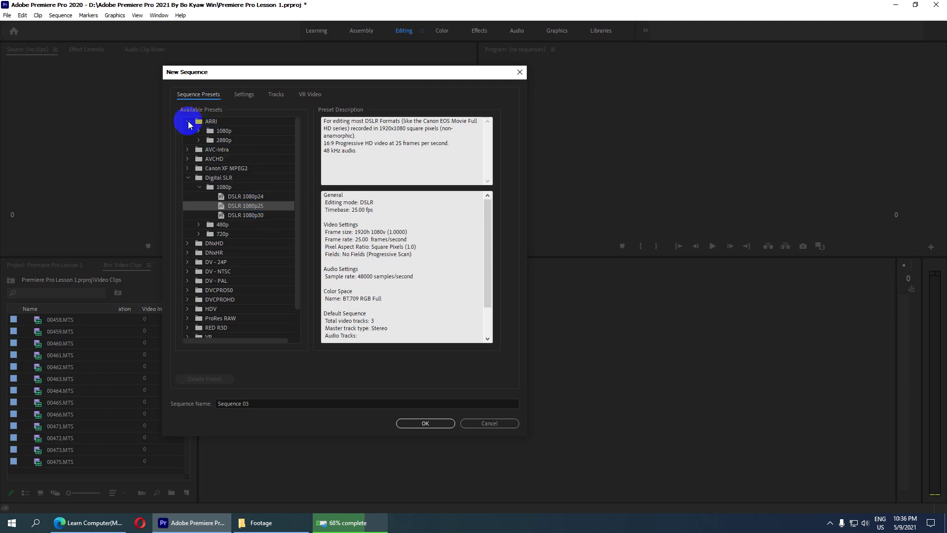
pyautogui.click(199, 130)
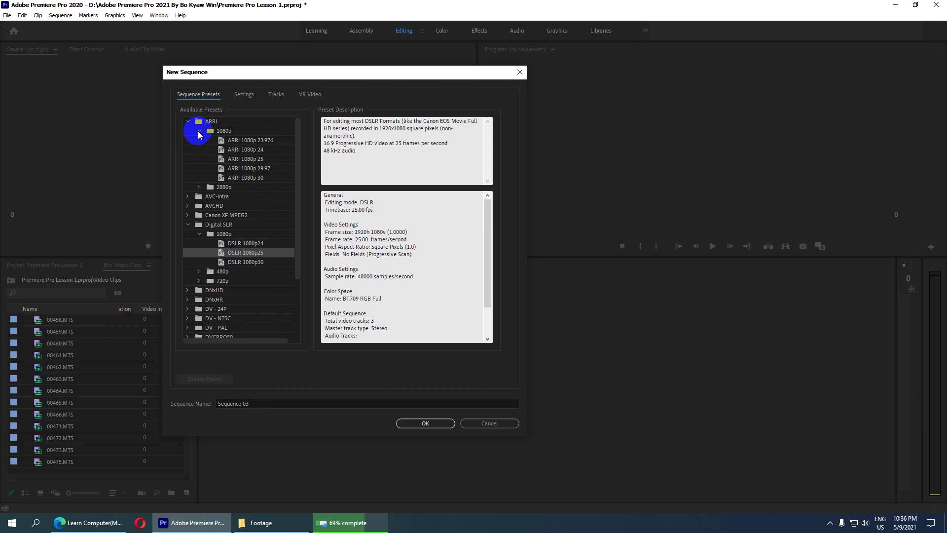
pyautogui.click(199, 188)
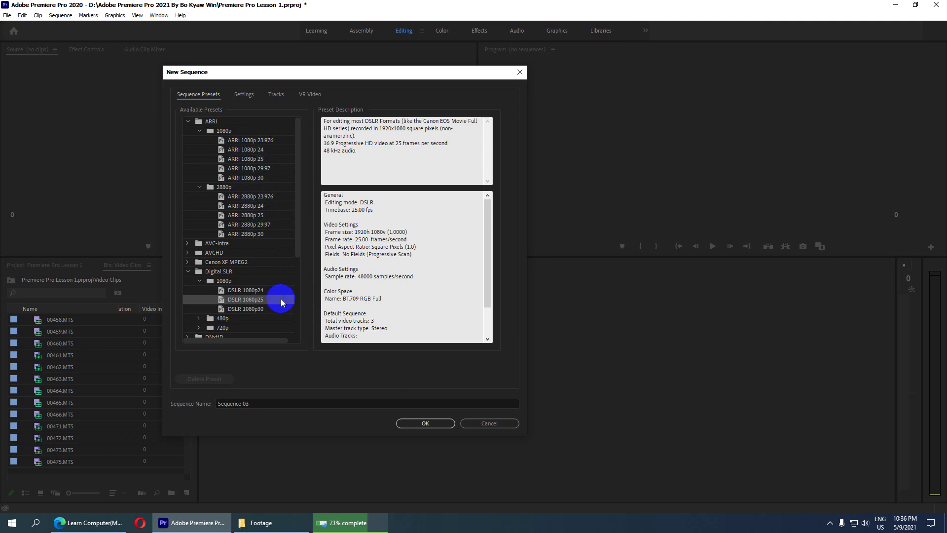
pyautogui.click(254, 309)
pyautogui.click(258, 301)
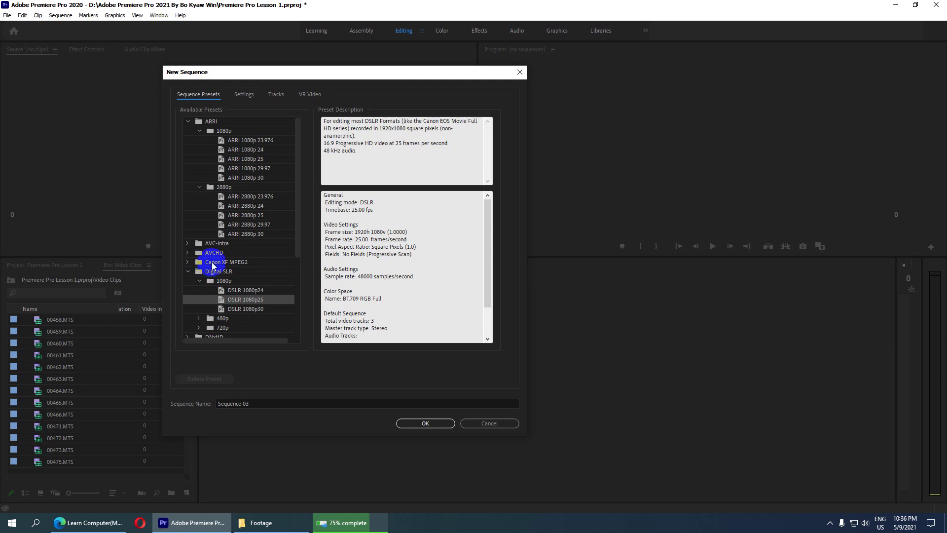
# Step: Collapse the AVCHD 1080i, ARRI and AVCHD preset groups so only Digital SLR 1080p remains open
pyautogui.click(188, 252)
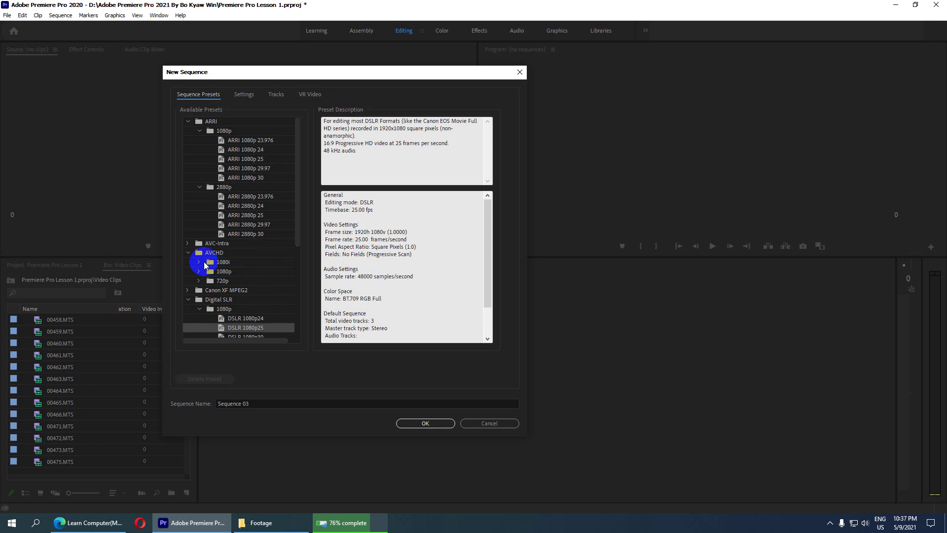
pyautogui.click(200, 263)
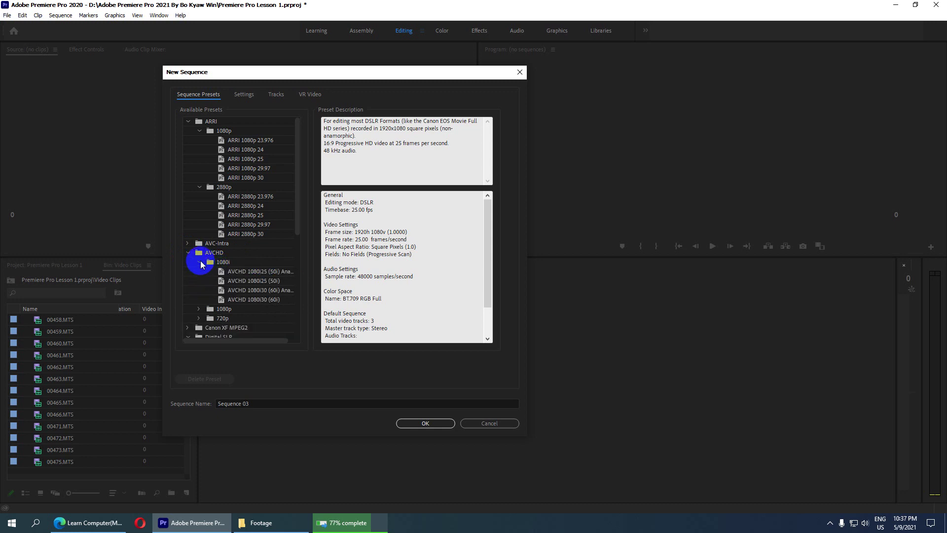
pyautogui.click(197, 262)
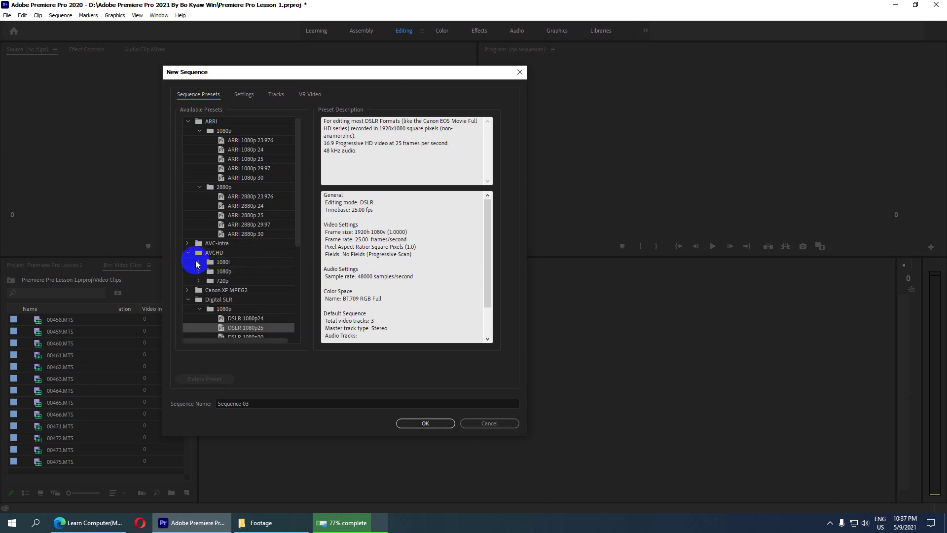
pyautogui.click(188, 122)
pyautogui.click(188, 141)
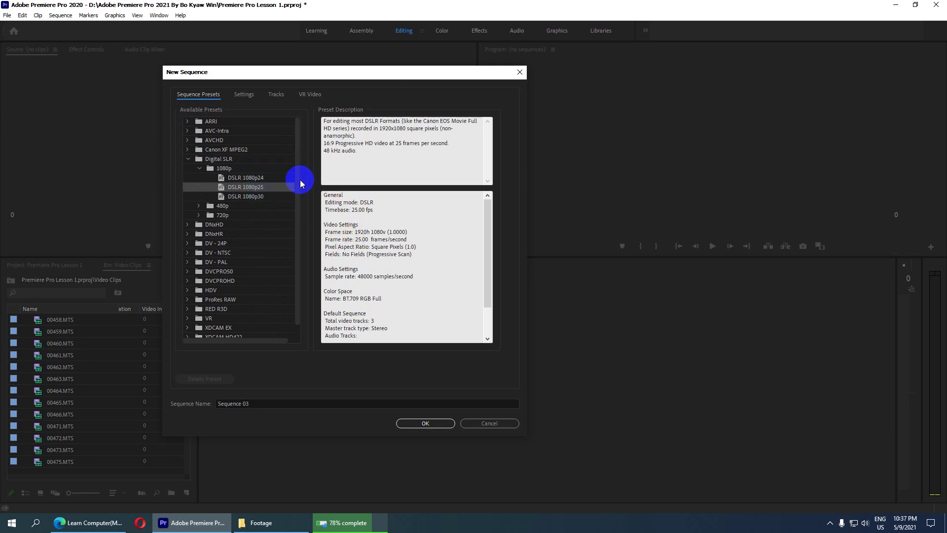
pyautogui.scroll(-3, 302, 184)
pyautogui.scroll(3, 302, 183)
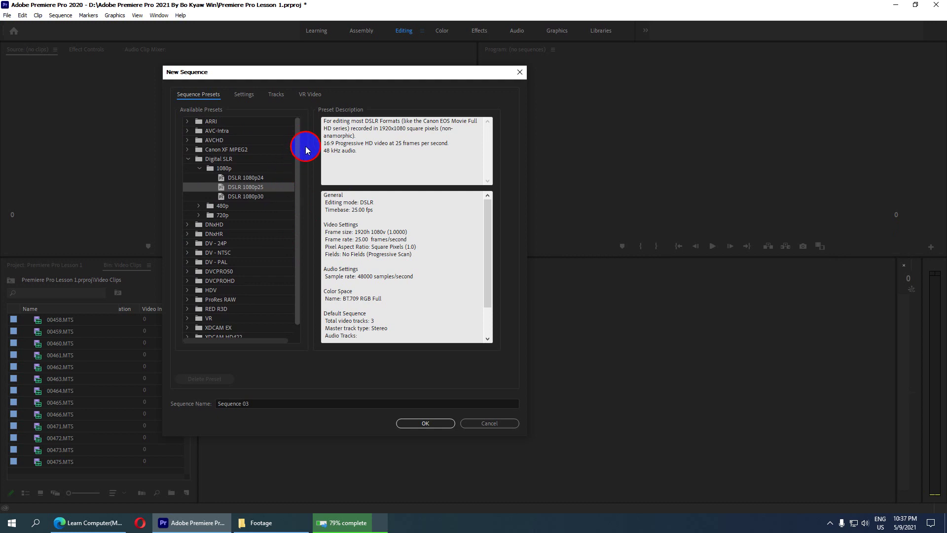
# Step: Replace the sequence name 'Sequence 03' with 'Adobe Premiere Lesson'
pyautogui.moveTo(306, 150); pyautogui.dragTo(302, 184)
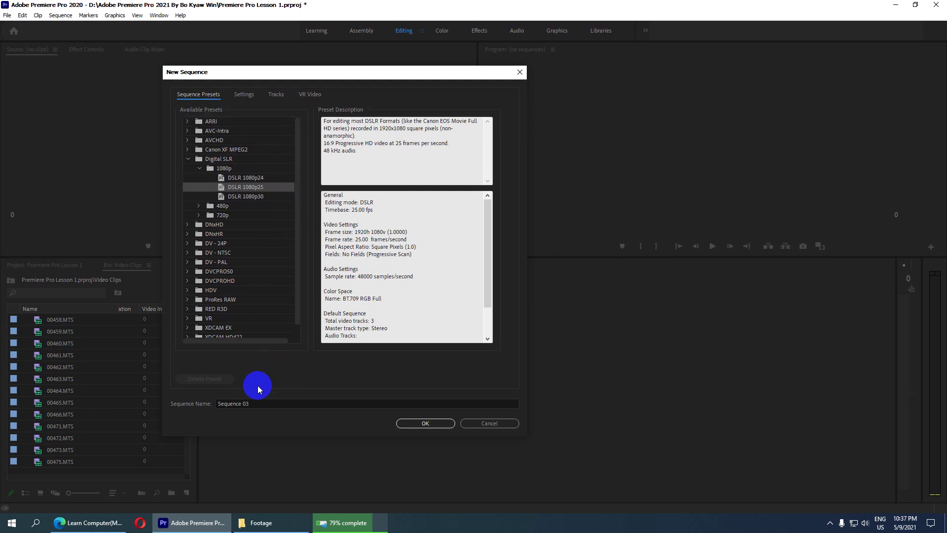
pyautogui.moveTo(268, 78)
pyautogui.mouseDown()
pyautogui.moveTo(420, 66)
pyautogui.moveTo(380, 70)
pyautogui.mouseUp()
pyautogui.moveTo(363, 399); pyautogui.dragTo(306, 397)
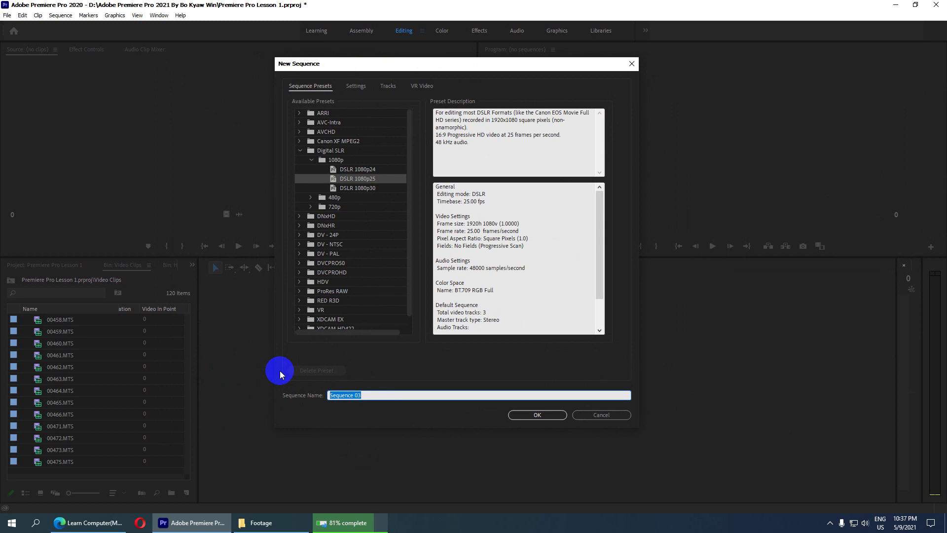
pyautogui.write('Adobe Premiere Lesson')
# Step: In sequence Settings, keep Rec. 709 working colour space and enable Maximum Render Quality
pyautogui.click(353, 88)
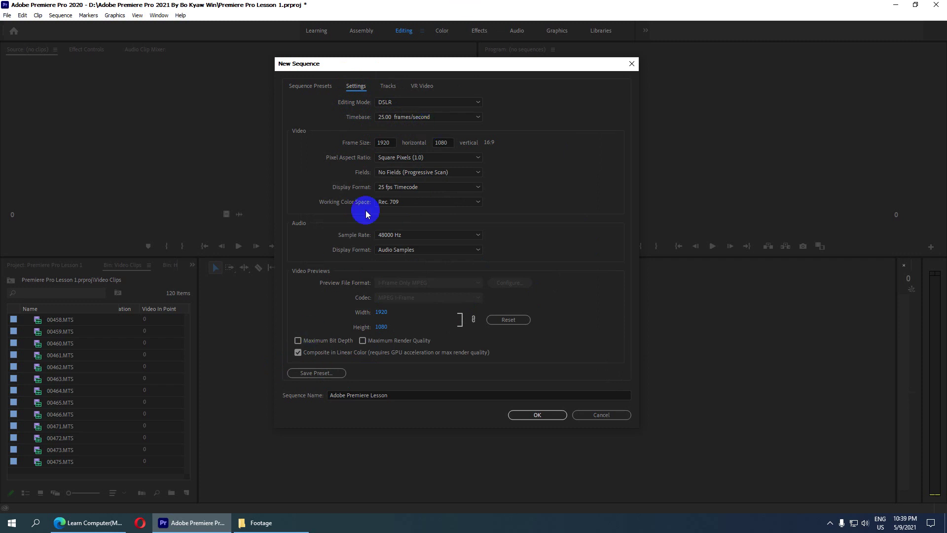
pyautogui.click(359, 92)
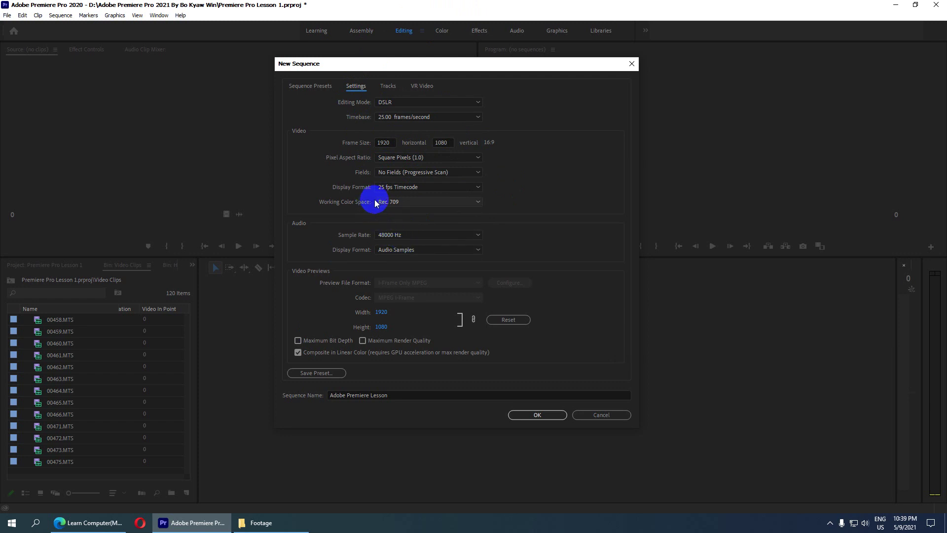
pyautogui.click(390, 203)
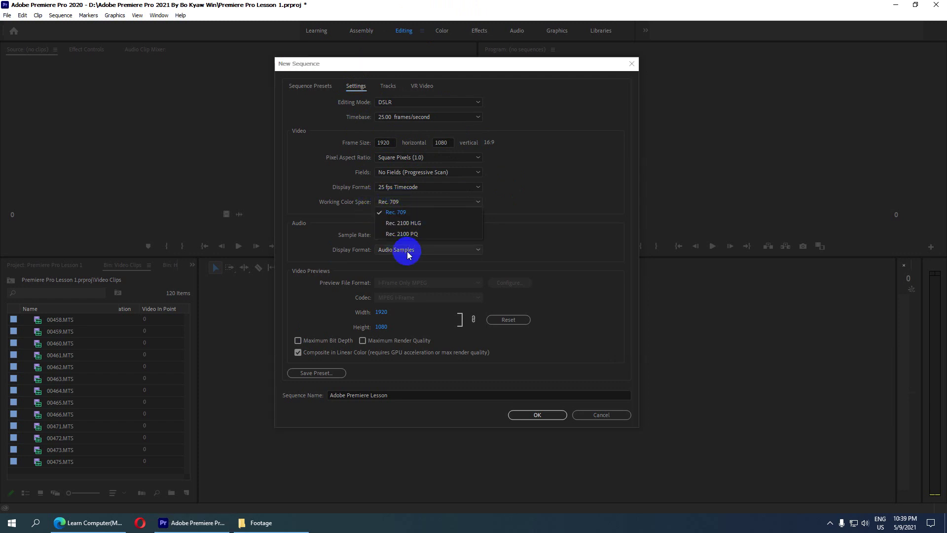
pyautogui.click(528, 241)
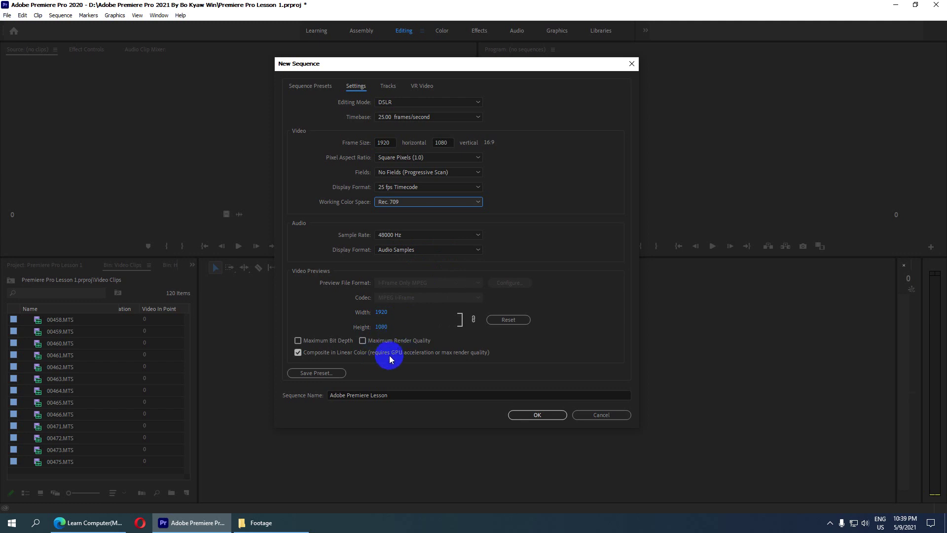
pyautogui.click(363, 341)
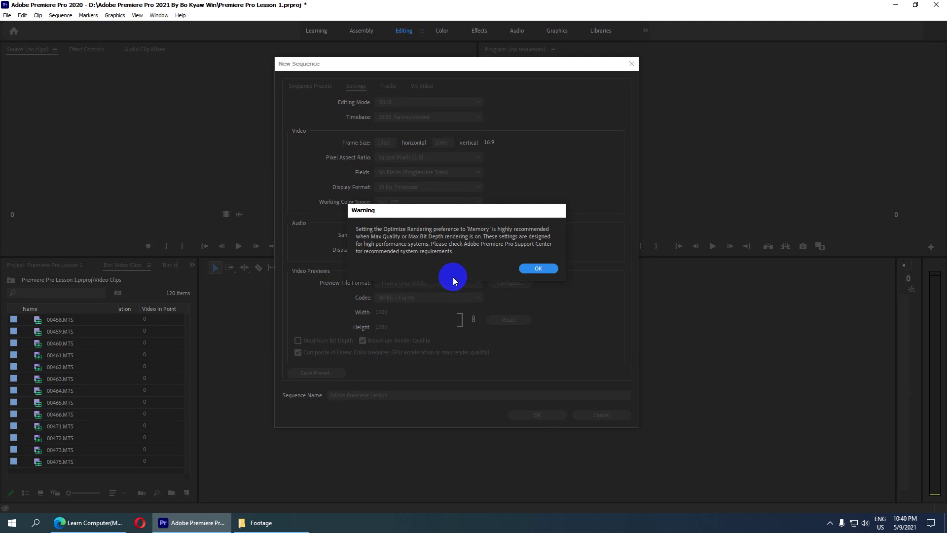
# Step: Dismiss the Memory-optimized rendering warning and turn Maximum Render Quality back off
pyautogui.click(455, 194)
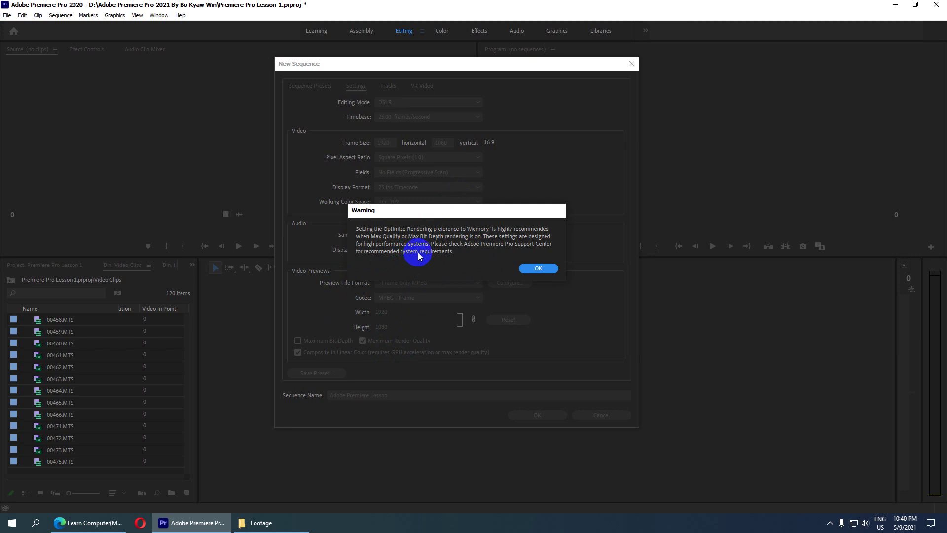
pyautogui.click(538, 268)
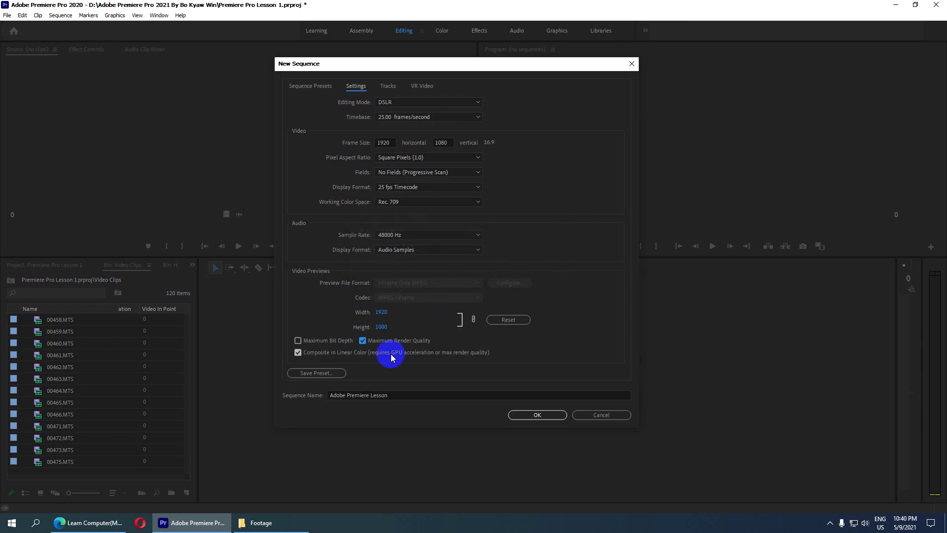
pyautogui.click(362, 340)
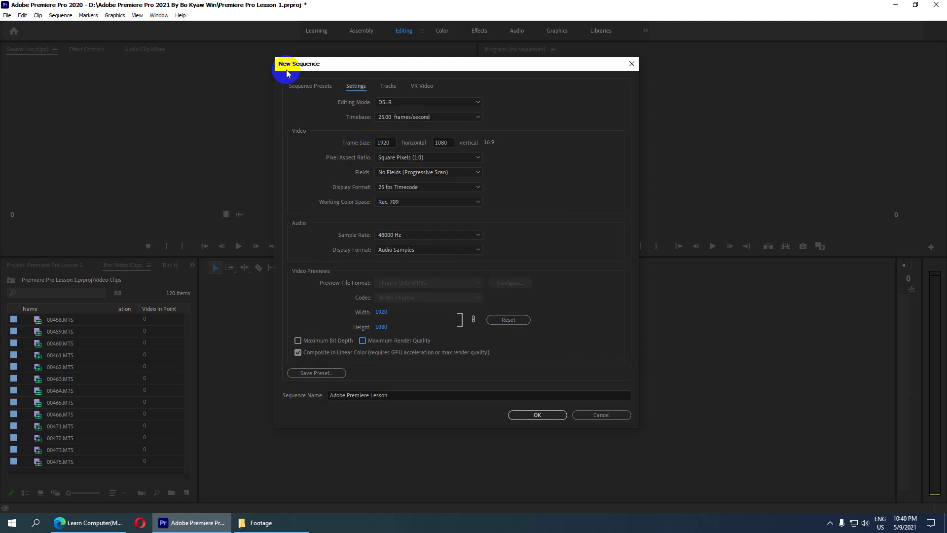
# Step: Append the author's name in parentheses to the 'Adobe Premiere Lesson' sequence name
pyautogui.click(301, 86)
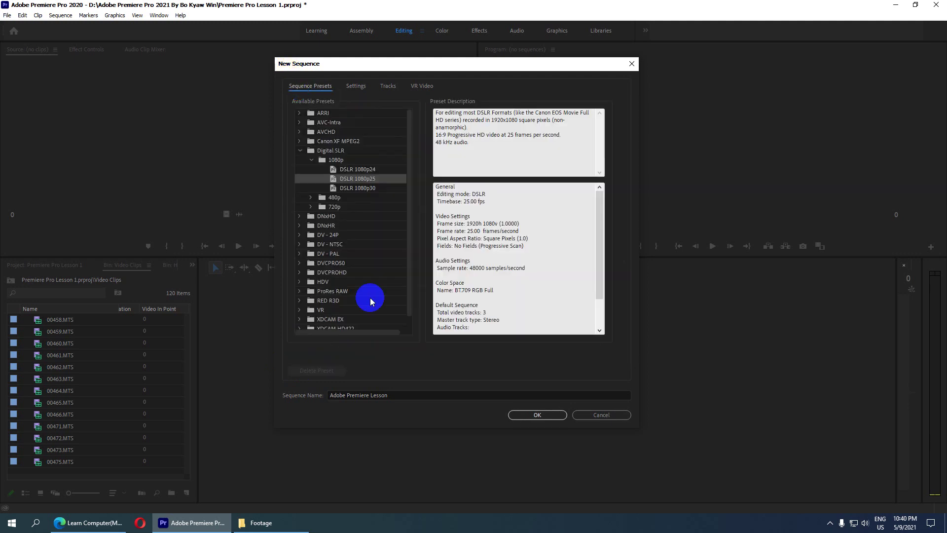
pyautogui.click(392, 395)
pyautogui.click(393, 395)
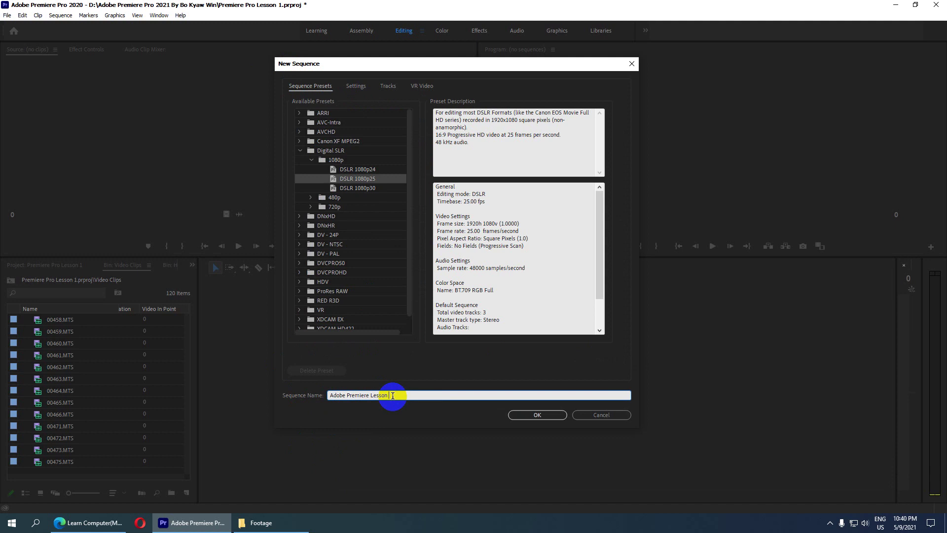
pyautogui.write('(')
pyautogui.write('10')
pyautogui.write(' Bo Kya w')
pyautogui.write('w Win')
pyautogui.moveTo(436, 395); pyautogui.dragTo(328, 395)
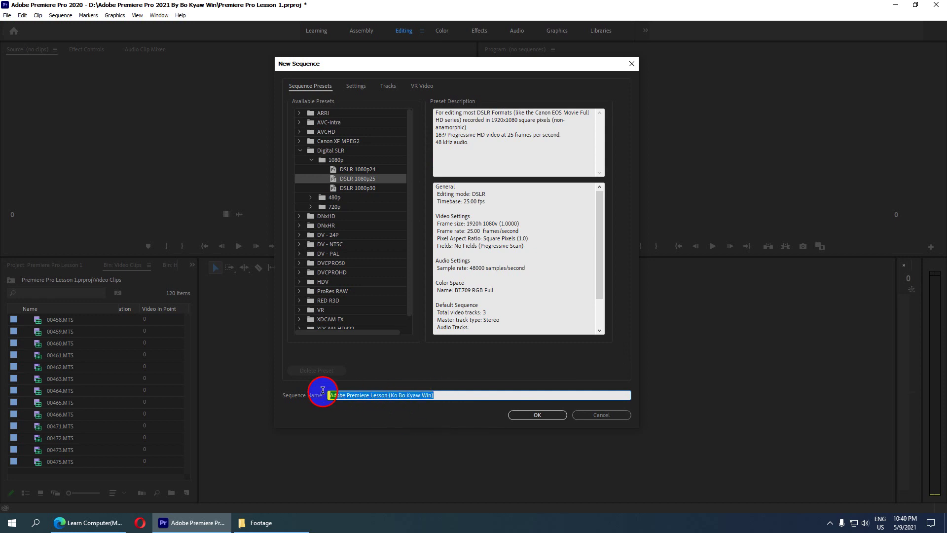
pyautogui.click(356, 86)
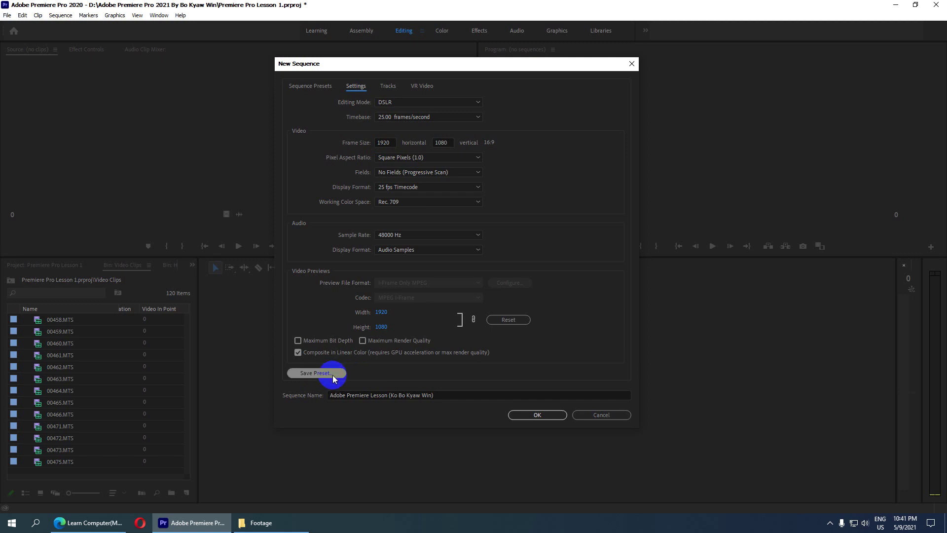
# Step: Open the Save Sequence Preset dialog for the current sequence settings
pyautogui.click(318, 374)
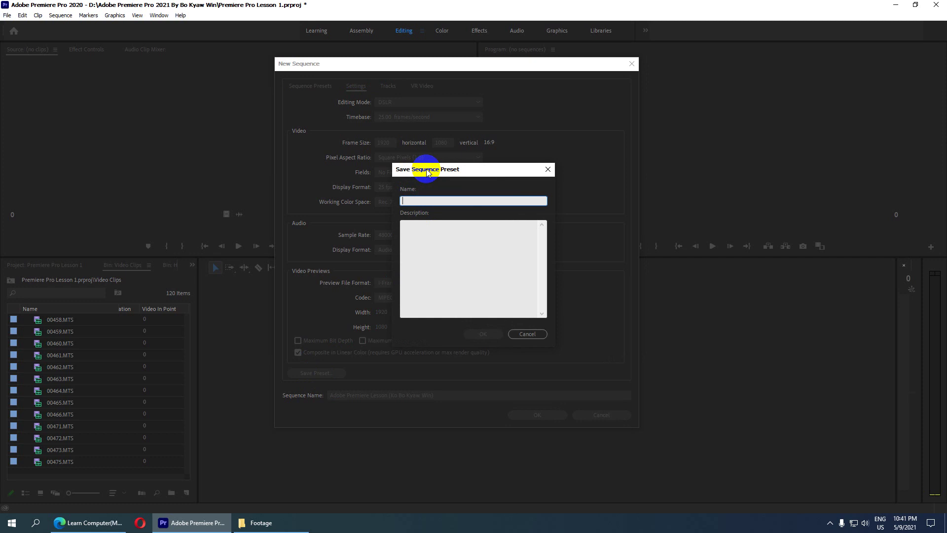
# Step: Name the preset 'YouTube Video Lesson' and place the cursor in the Description box
pyautogui.write('Yout')
pyautogui.write('Tube')
pyautogui.write(' Video')
pyautogui.write(' Les')
pyautogui.write('son')
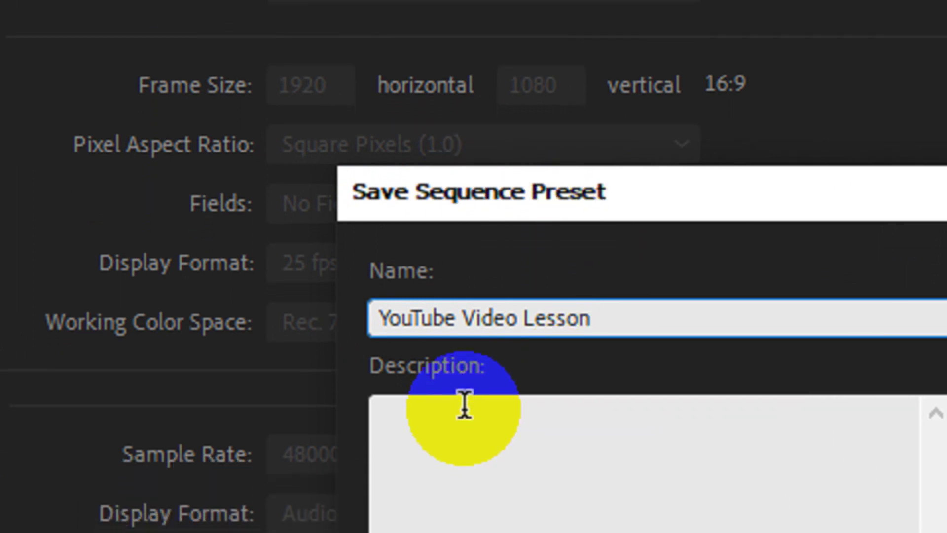
pyautogui.click(442, 511)
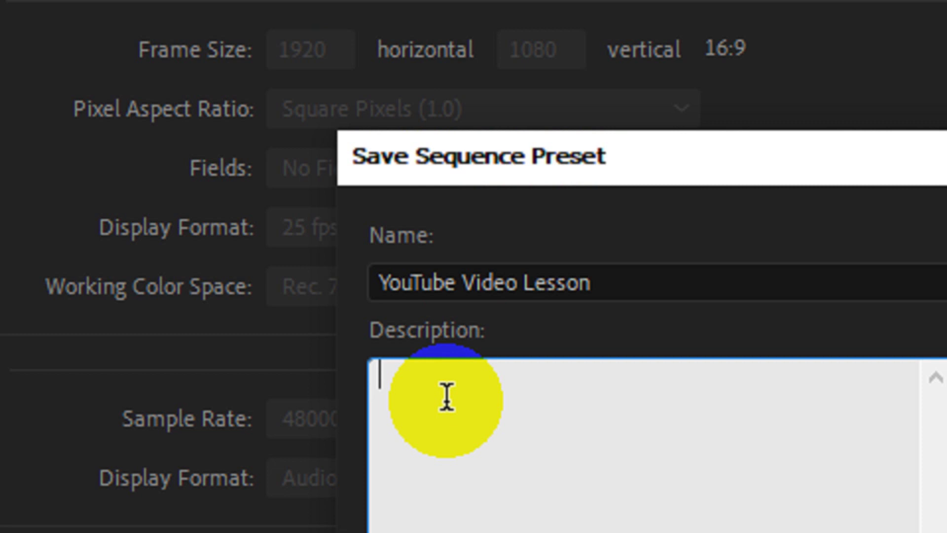
# Step: Enter description lines 25.00, 1920x1080 and 48000 for the preset
pyautogui.write('25.')
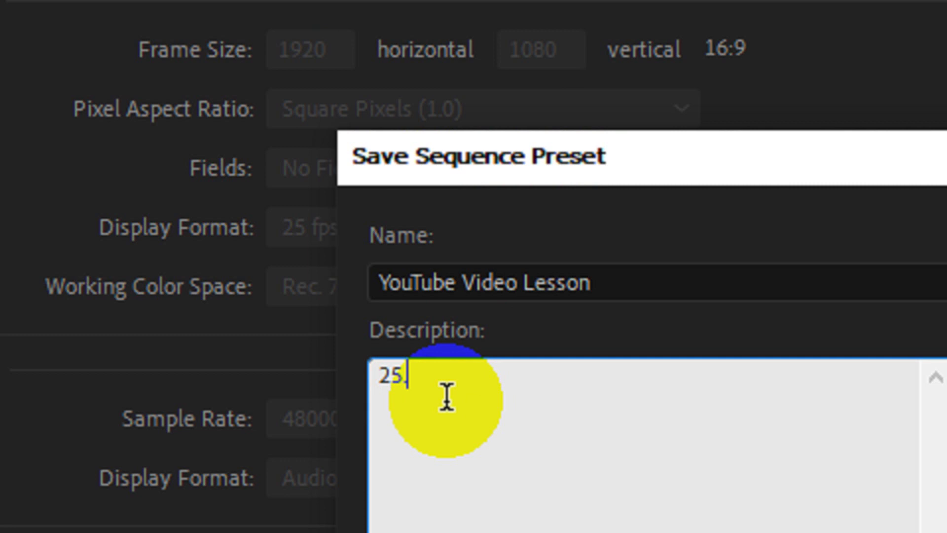
pyautogui.write('00')
pyautogui.press('Return')
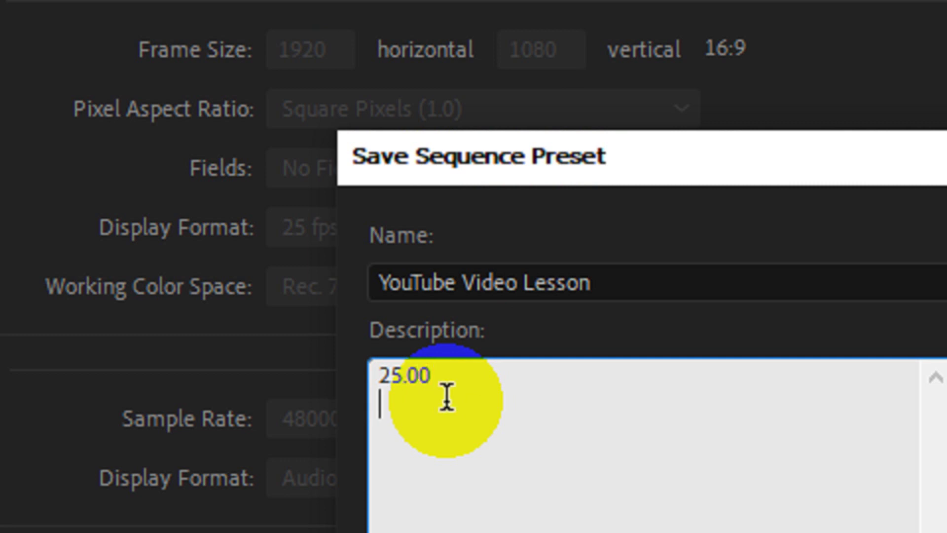
pyautogui.write('19')
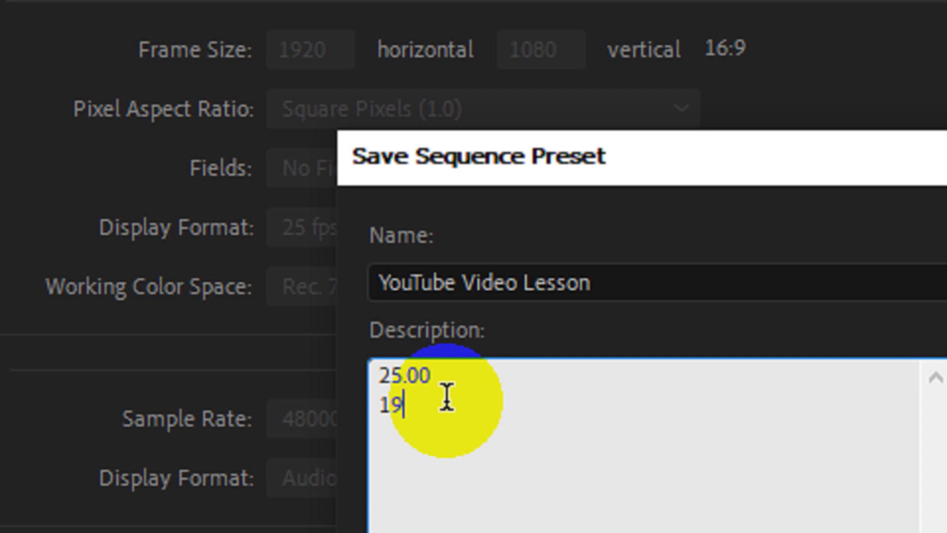
pyautogui.write('20')
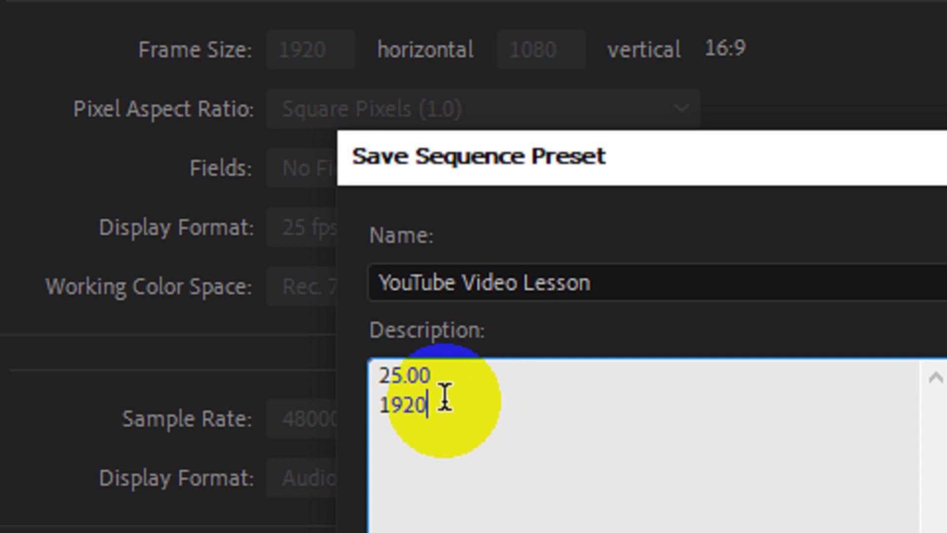
pyautogui.write('x1080')
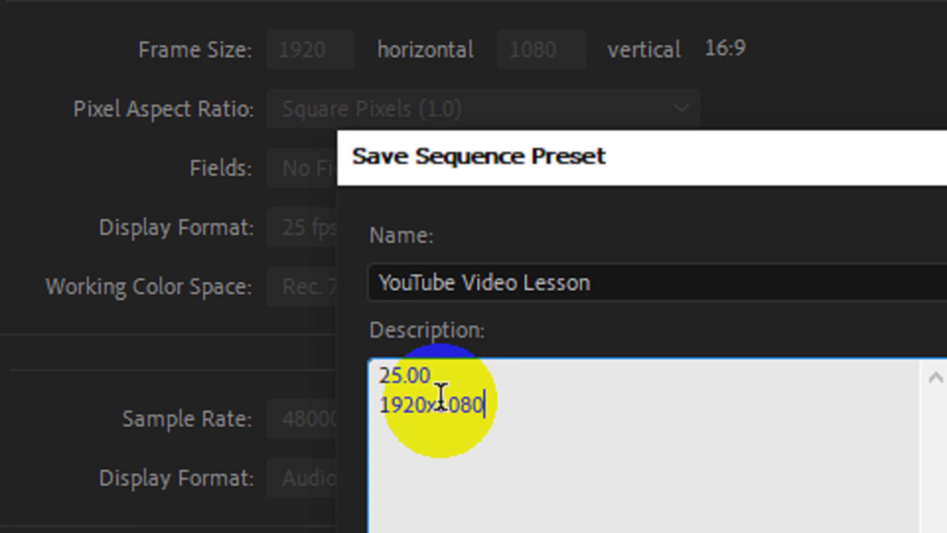
pyautogui.press('Return')
pyautogui.write('48000')
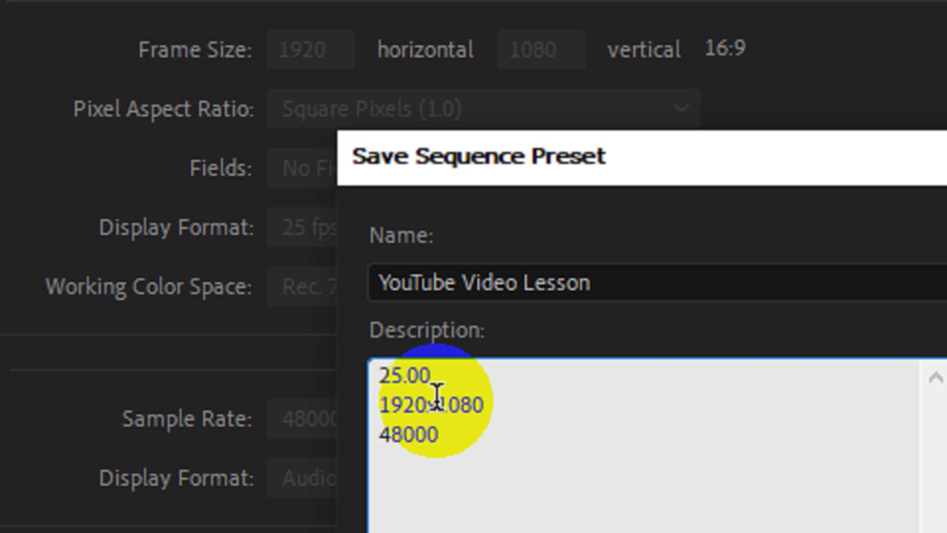
pyautogui.press('Return')
# Step: Add the final line 'For Youtubers & Learners' and save the YouTube Video Lesson preset
pyautogui.write('Fir')
pyautogui.press('BackSpace')
pyautogui.press('BackSpace')
pyautogui.press('BackSpace')
pyautogui.write('or ')
pyautogui.write('U')
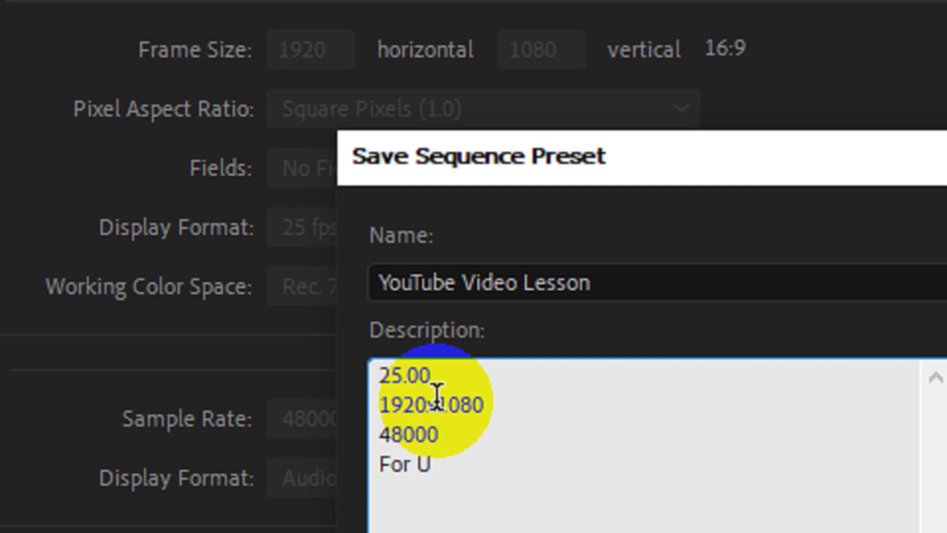
pyautogui.write('o')
pyautogui.press('BackSpace')
pyautogui.press('BackSpace')
pyautogui.write('Youtubers')
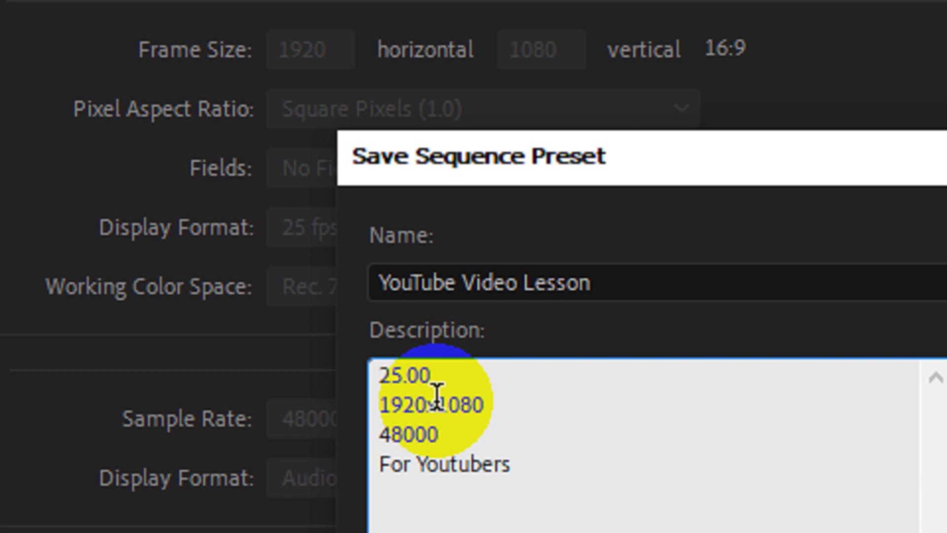
pyautogui.write(' & ')
pyautogui.write('Les')
pyautogui.press('BackSpace')
pyautogui.write('arners')
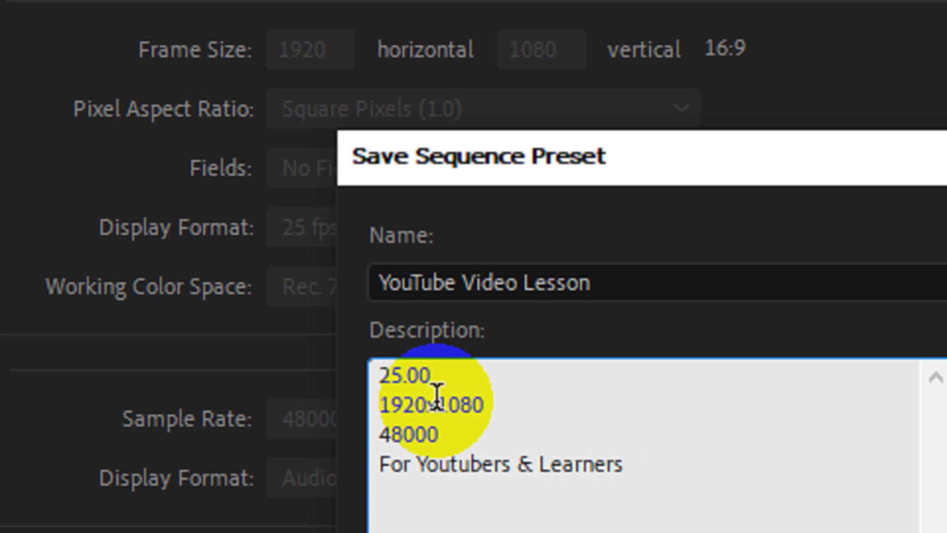
pyautogui.press('BackSpace')
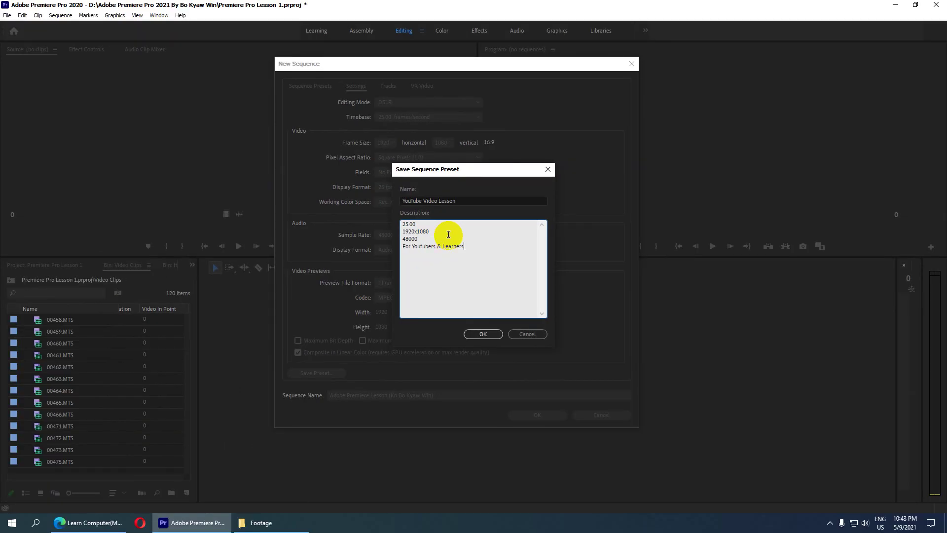
pyautogui.click(500, 334)
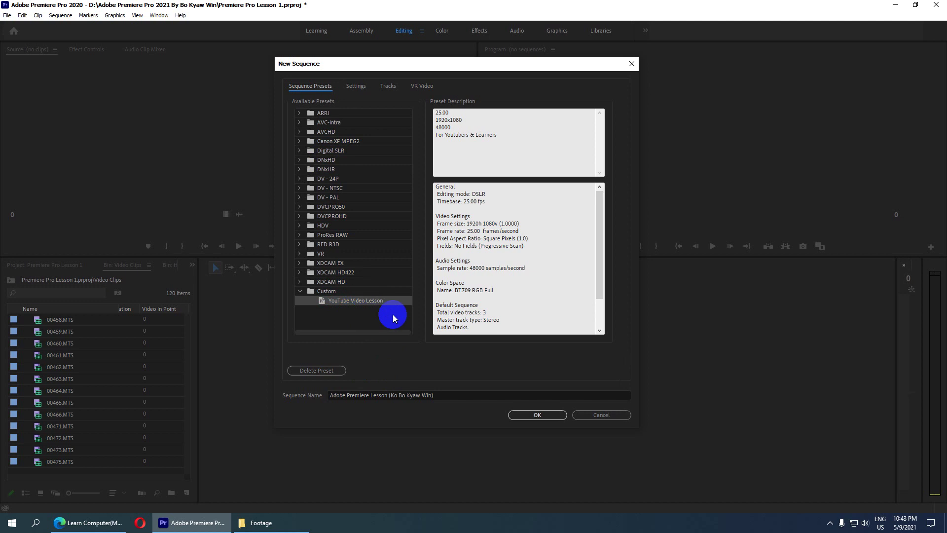
# Step: Check YouTube Video Lesson under Custom, then show the DSLR 1920x1080, 25 fps, 48000 Hz settings
pyautogui.click(324, 371)
pyautogui.click(336, 369)
pyautogui.click(347, 86)
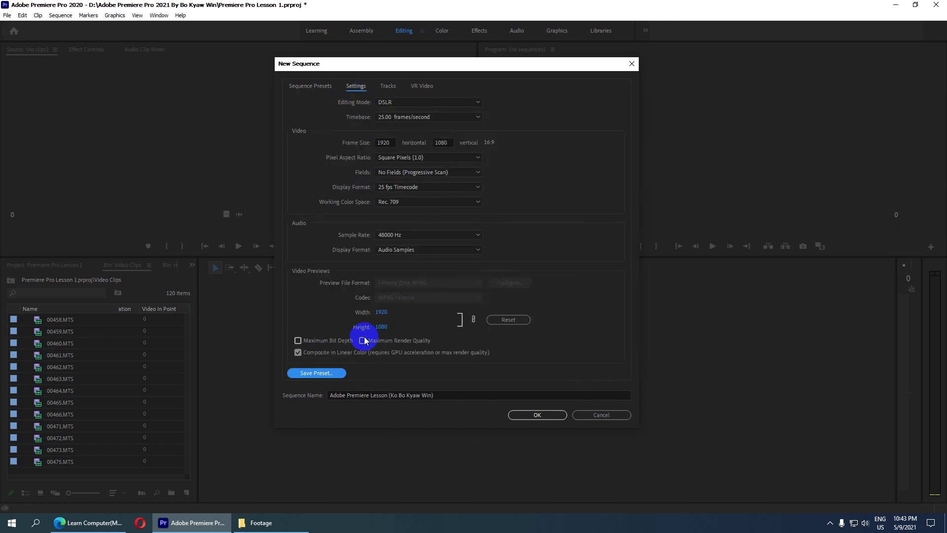
# Step: Set the sequence's video track count to 1 in the Tracks setup
pyautogui.click(387, 86)
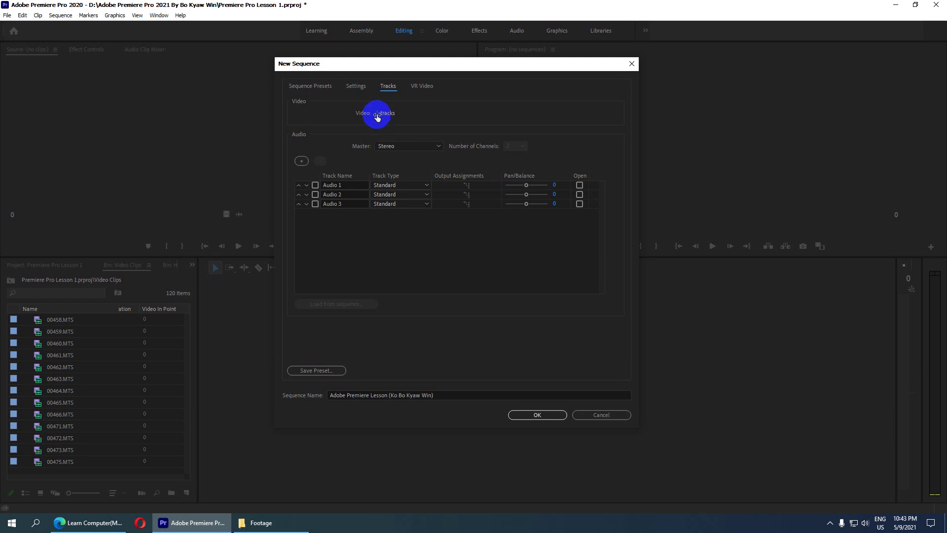
pyautogui.click(377, 114)
pyautogui.write('5')
pyautogui.click(387, 113)
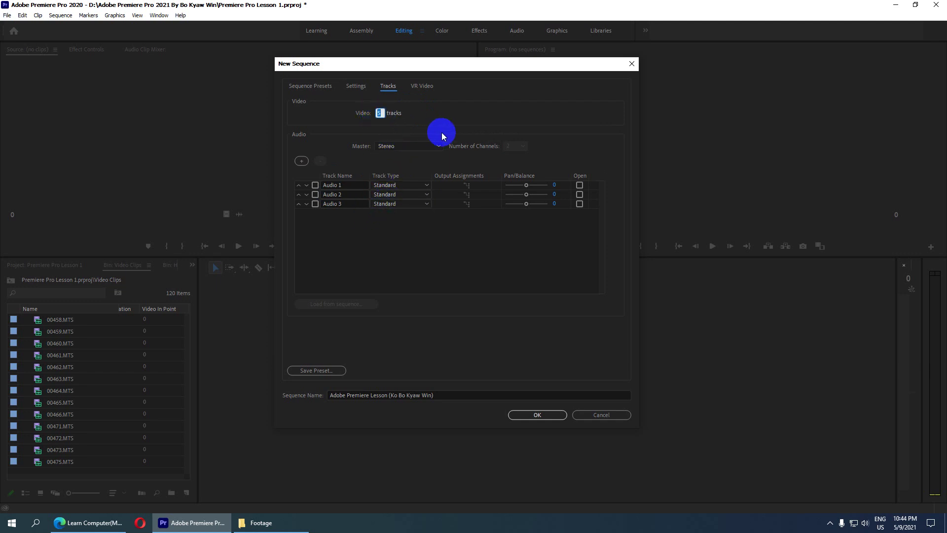
pyautogui.write('2')
pyautogui.doubleClick(379, 113)
pyautogui.press('Return')
# Step: Leave the master track at Stereo and add Standard audio track Audio 4
pyautogui.click(308, 189)
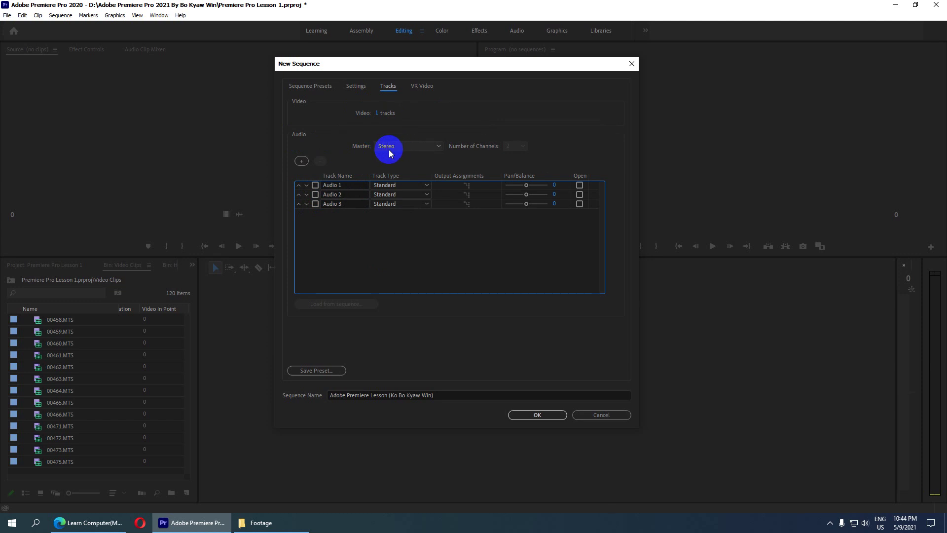
pyautogui.click(437, 148)
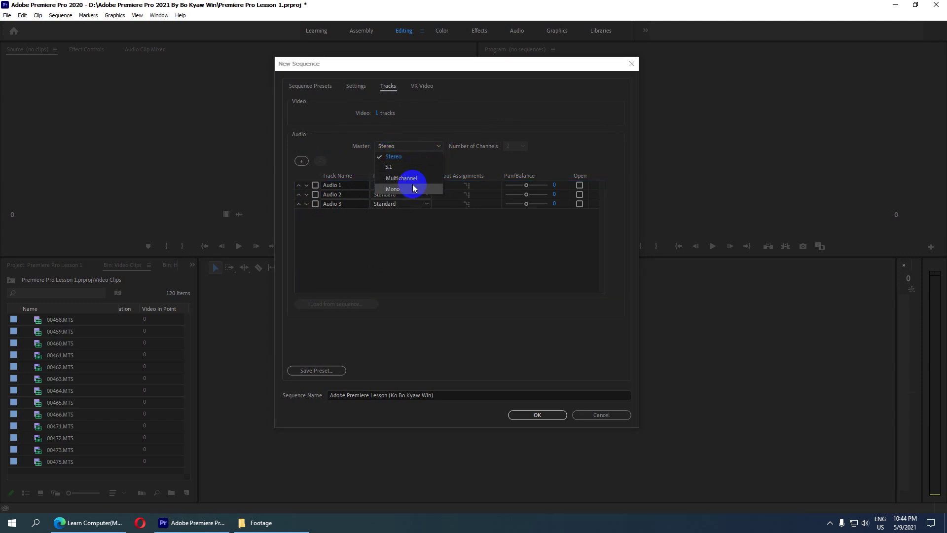
pyautogui.click(393, 156)
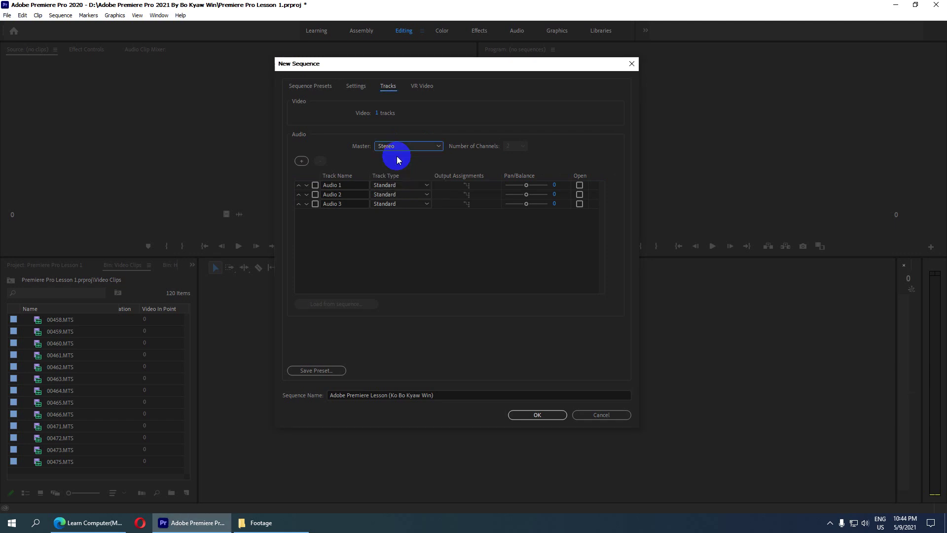
pyautogui.click(408, 213)
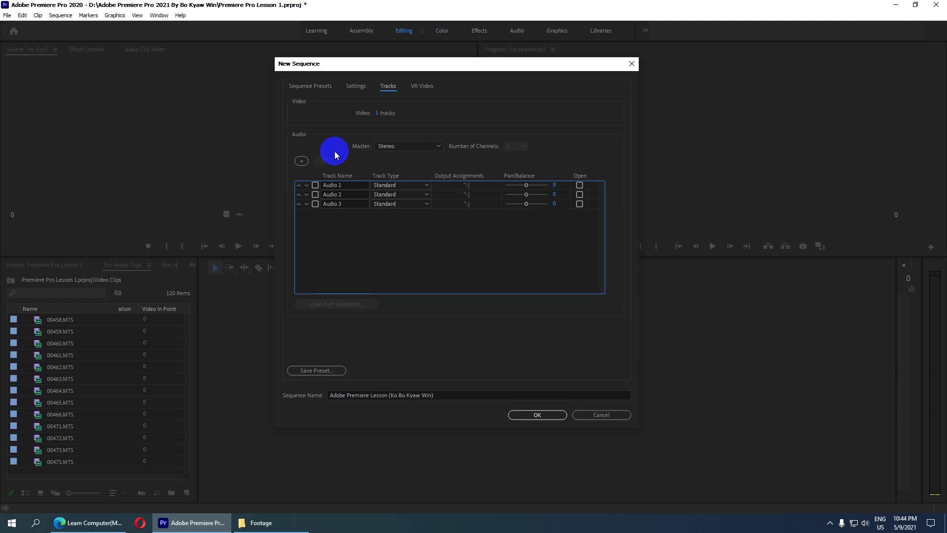
pyautogui.click(302, 162)
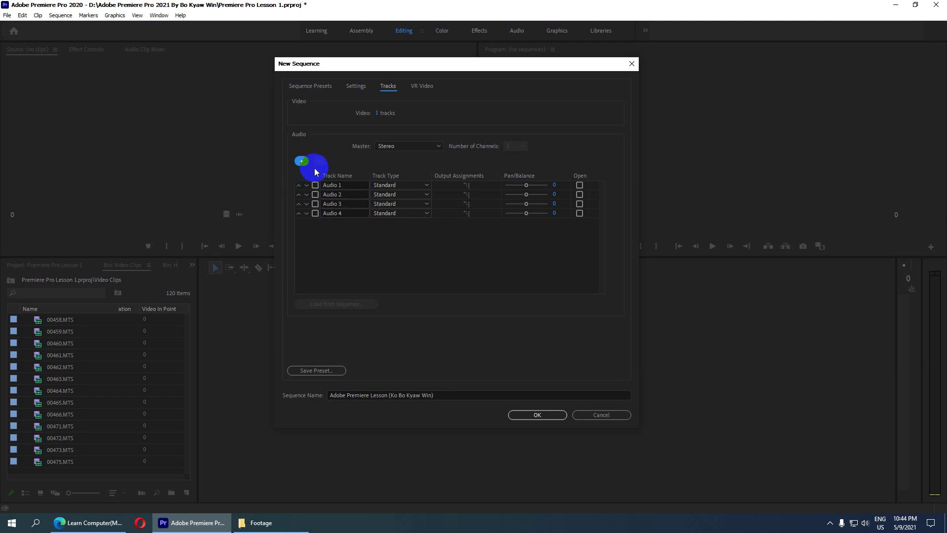
# Step: Mark Audio 4 as Open and nudge its pan slider slightly left
pyautogui.click(302, 218)
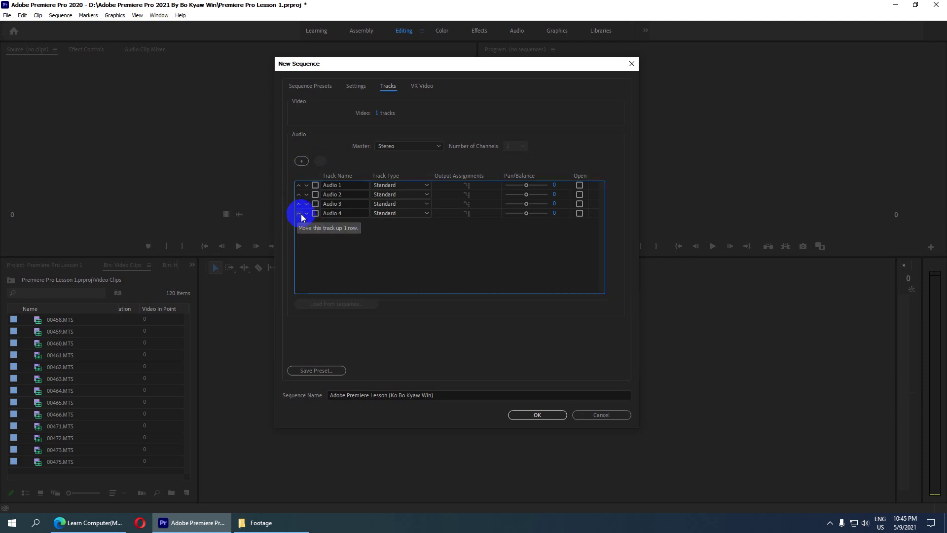
pyautogui.click(306, 216)
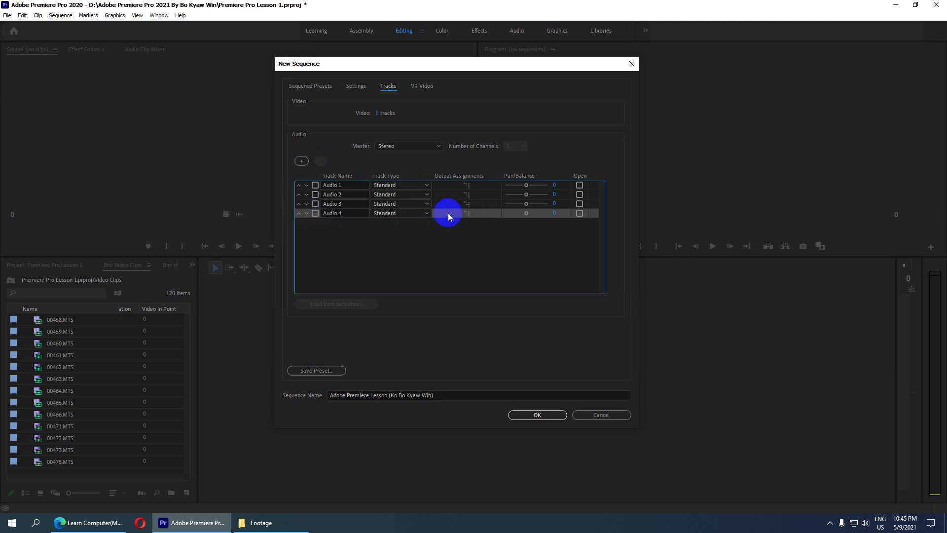
pyautogui.click(579, 213)
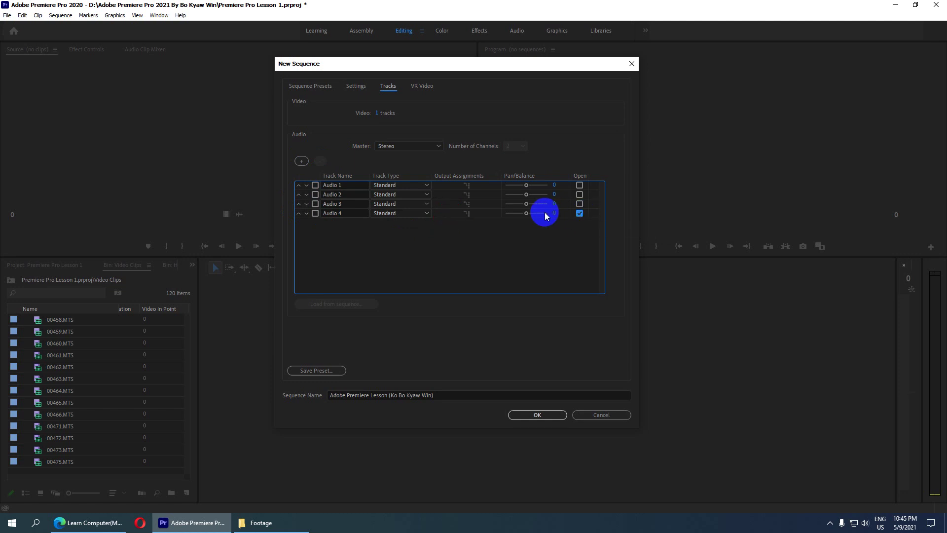
pyautogui.moveTo(528, 213); pyautogui.dragTo(526, 214)
pyautogui.click(476, 212)
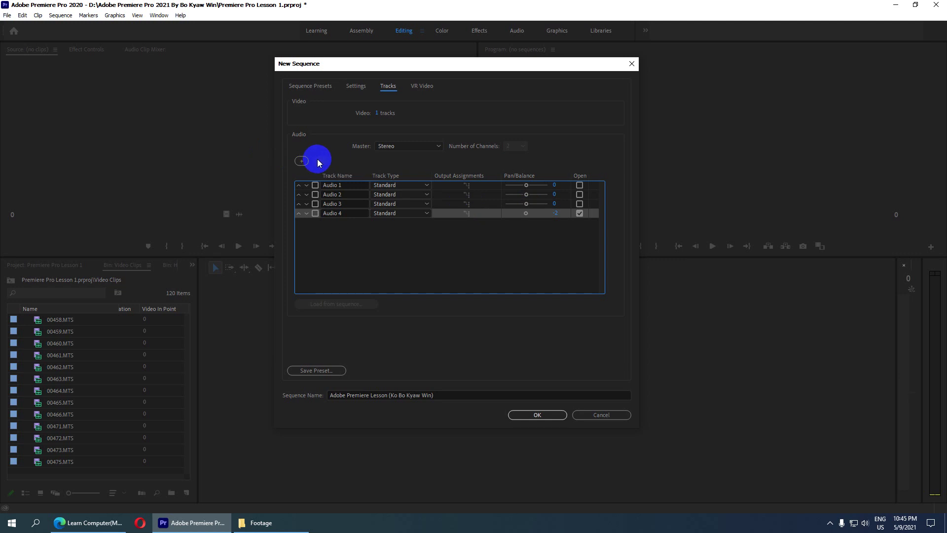
# Step: Keep Audio 1 as a Standard track, inspect the track names, and mark Audio 3 Open
pyautogui.click(386, 186)
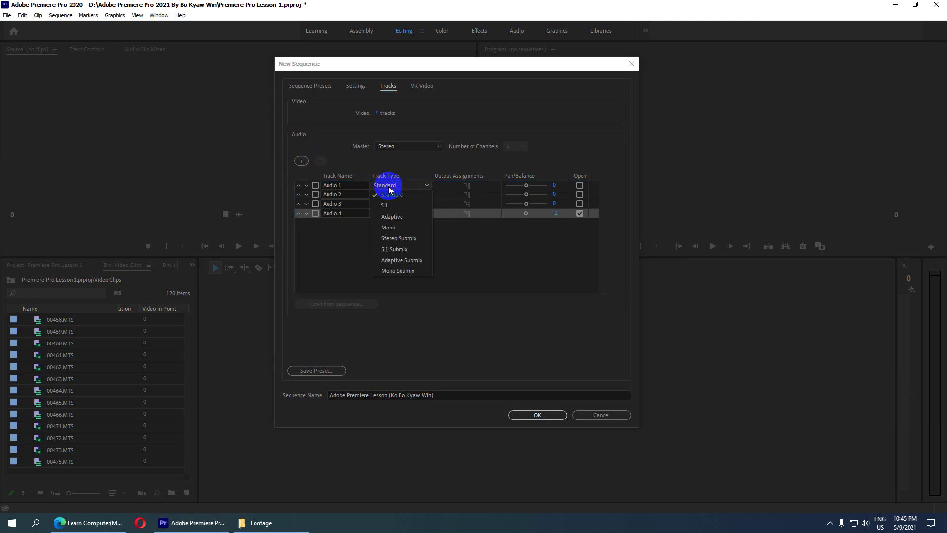
pyautogui.click(364, 227)
pyautogui.click(345, 185)
pyautogui.click(345, 194)
pyautogui.click(346, 204)
pyautogui.click(344, 213)
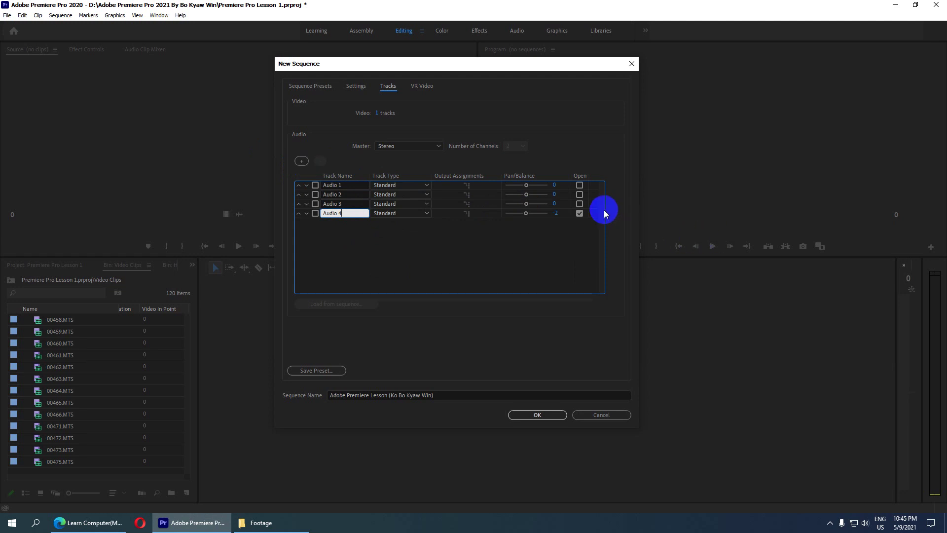
pyautogui.click(581, 203)
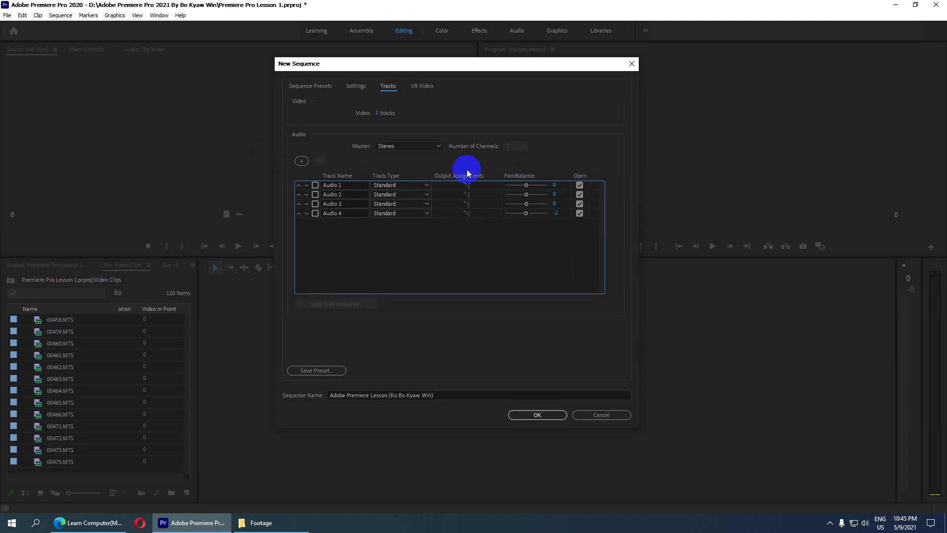
pyautogui.click(332, 177)
# Step: Remove Audio 4, Audio 3 and Audio 2, leaving only Audio 1
pyautogui.click(315, 213)
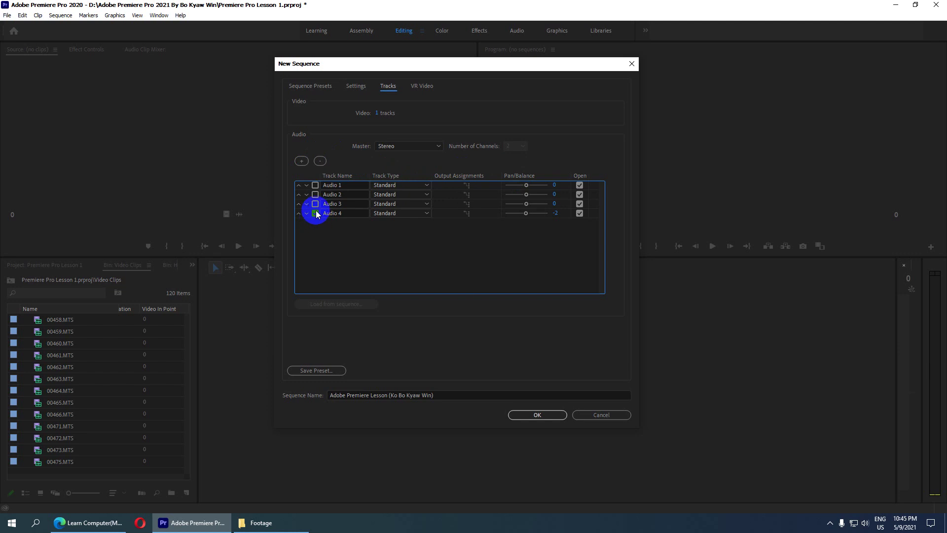
pyautogui.click(319, 162)
pyautogui.click(315, 204)
pyautogui.click(319, 161)
pyautogui.click(316, 194)
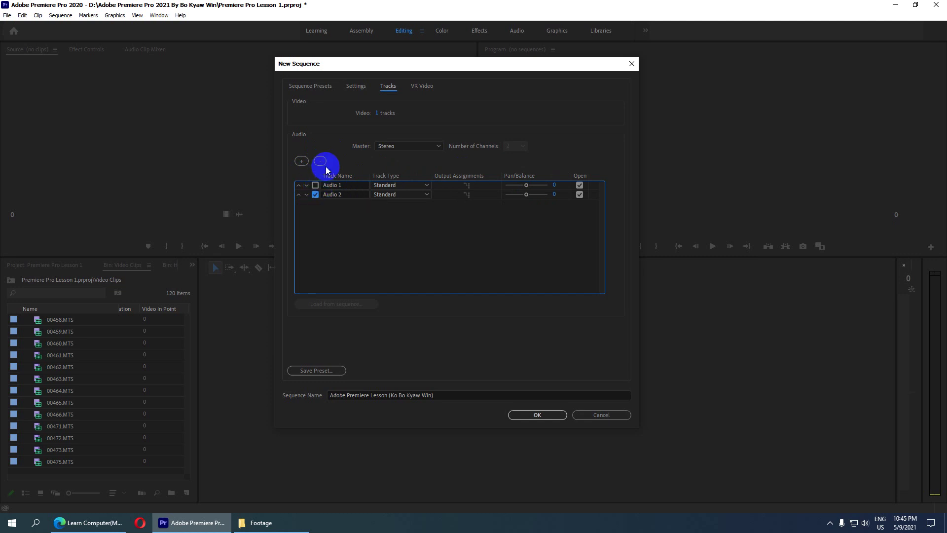
pyautogui.click(319, 161)
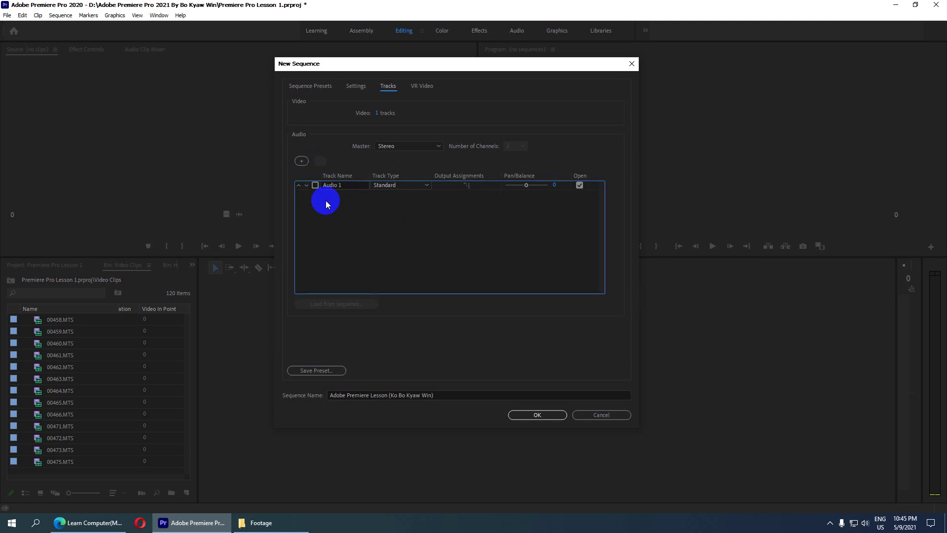
# Step: Browse between the sequence's Settings, Tracks and VR Video views
pyautogui.click(375, 113)
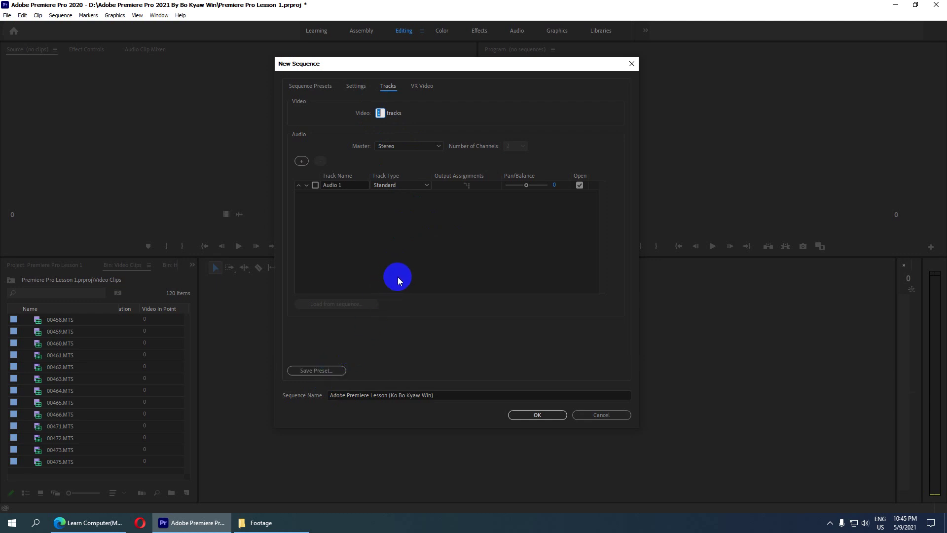
pyautogui.click(356, 85)
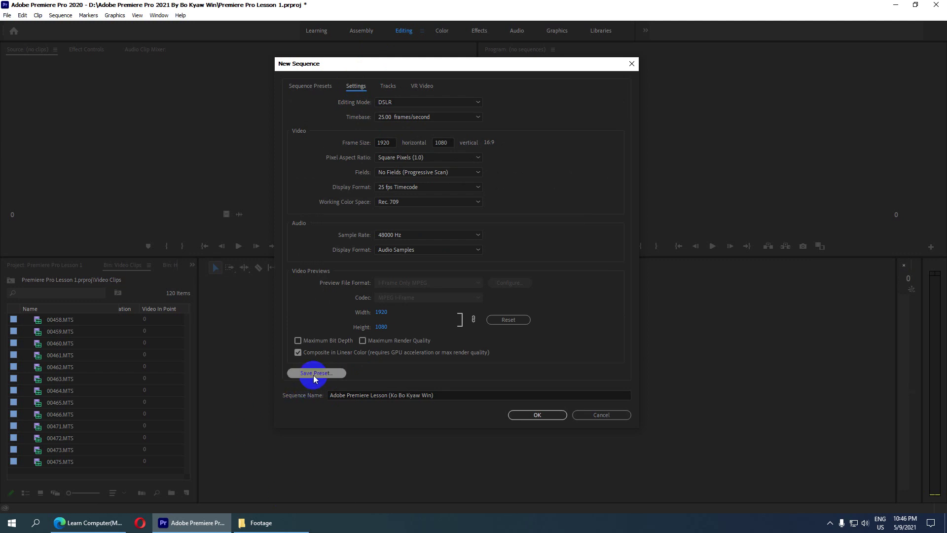
pyautogui.click(388, 88)
pyautogui.click(414, 86)
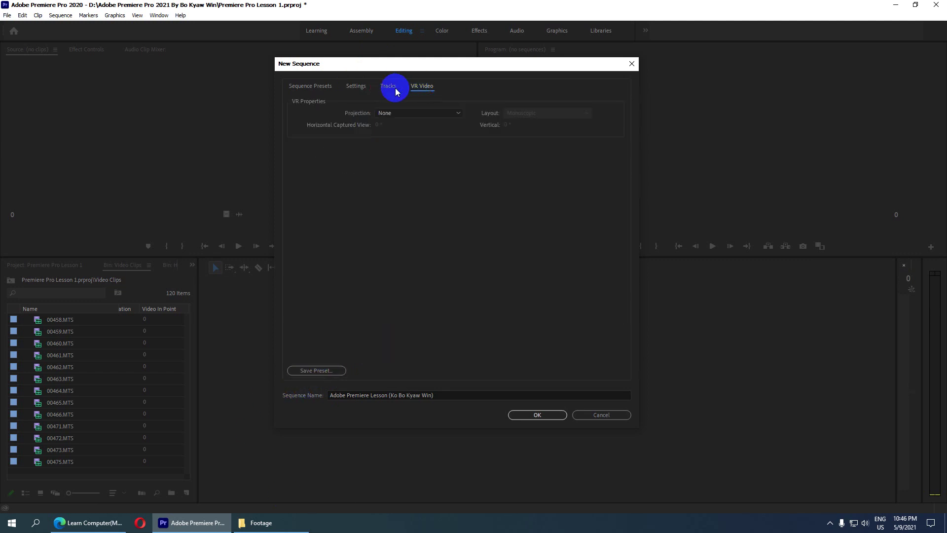
pyautogui.click(356, 87)
pyautogui.click(387, 87)
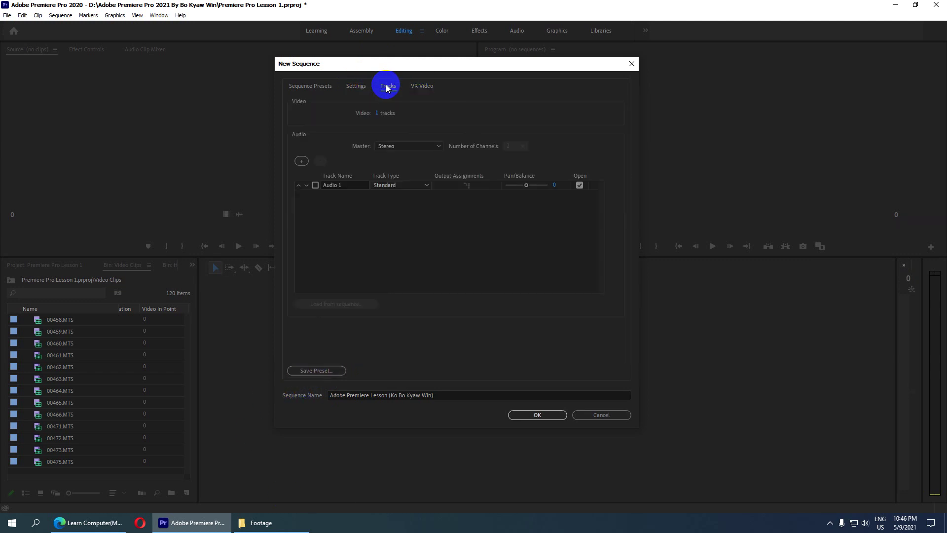
pyautogui.click(356, 87)
pyautogui.click(424, 89)
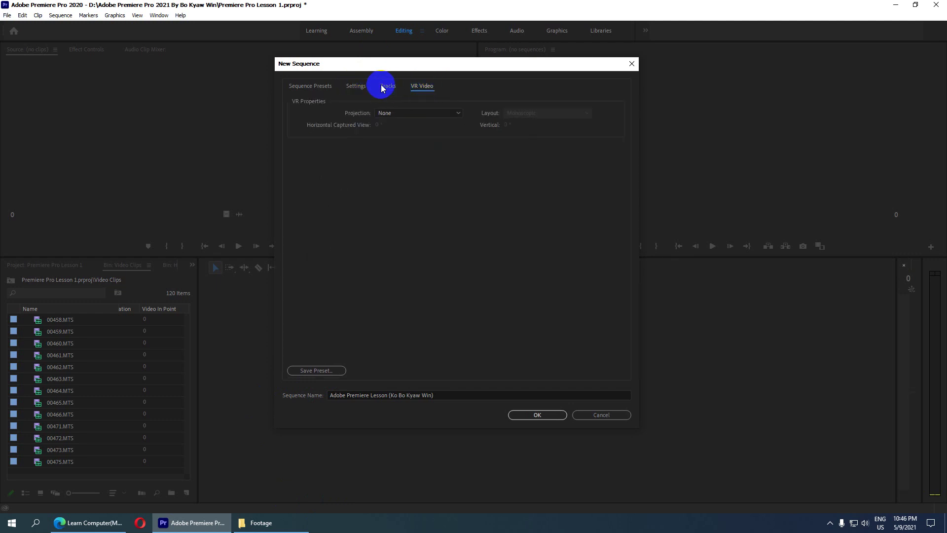
pyautogui.click(357, 87)
# Step: Keep VR Video projection at None and return to the track setup
pyautogui.click(381, 88)
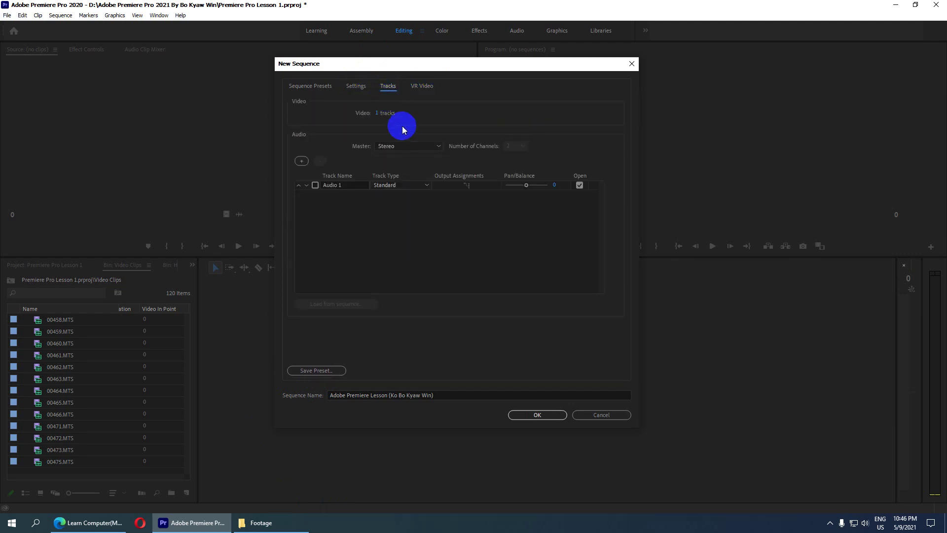
pyautogui.click(419, 86)
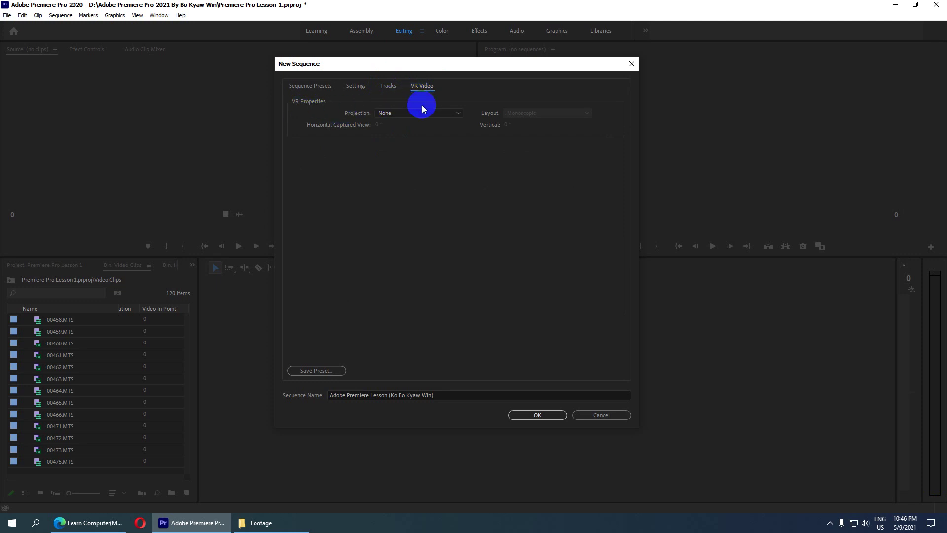
pyautogui.click(460, 112)
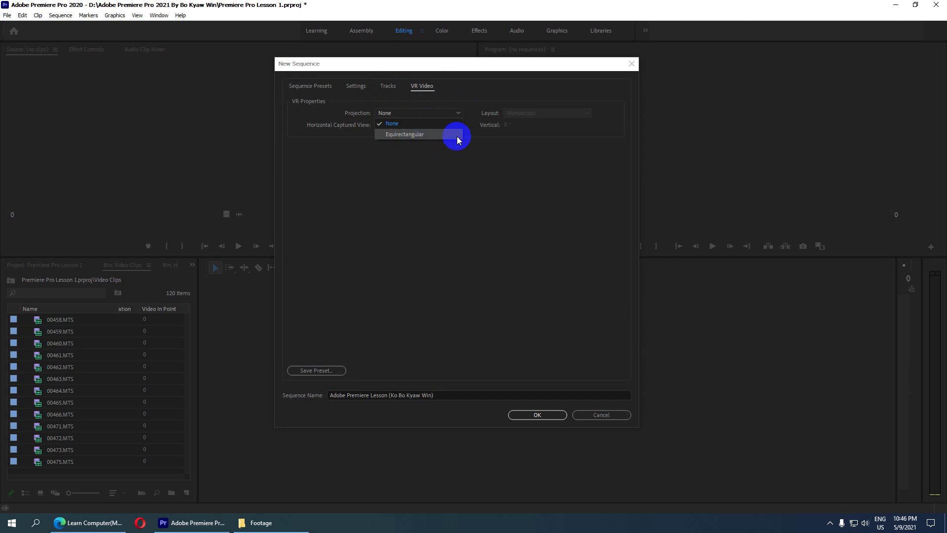
pyautogui.click(394, 123)
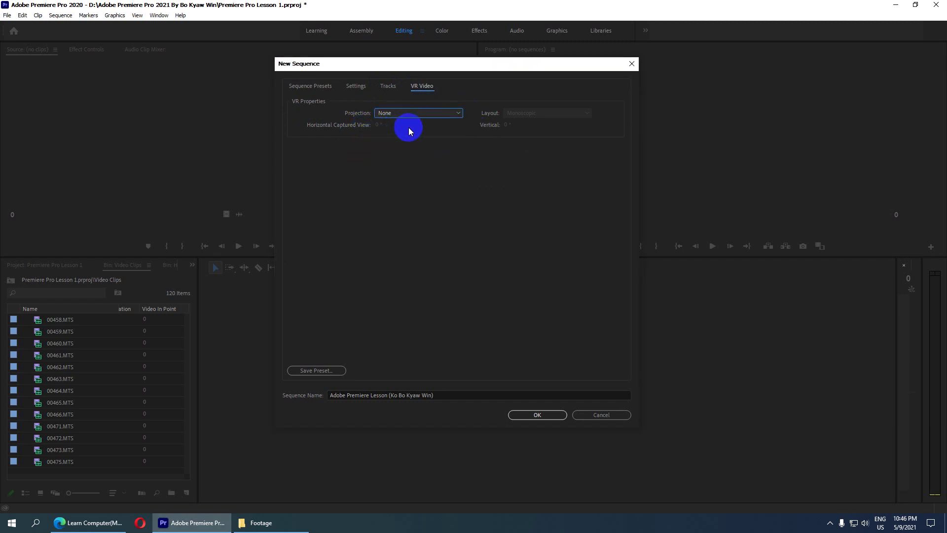
pyautogui.click(387, 86)
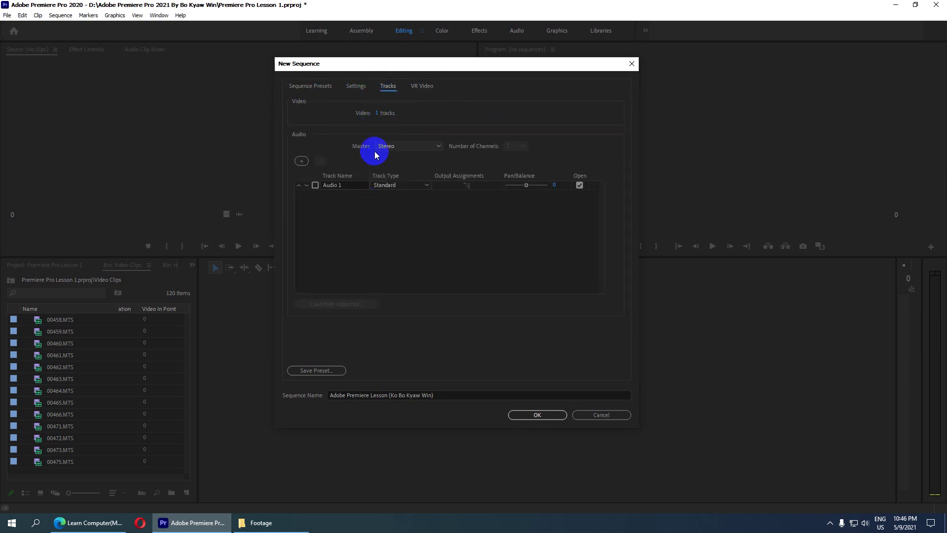
# Step: Review Settings, go back to Tracks, and start Save Preset for this one-track configuration
pyautogui.click(356, 86)
pyautogui.click(387, 86)
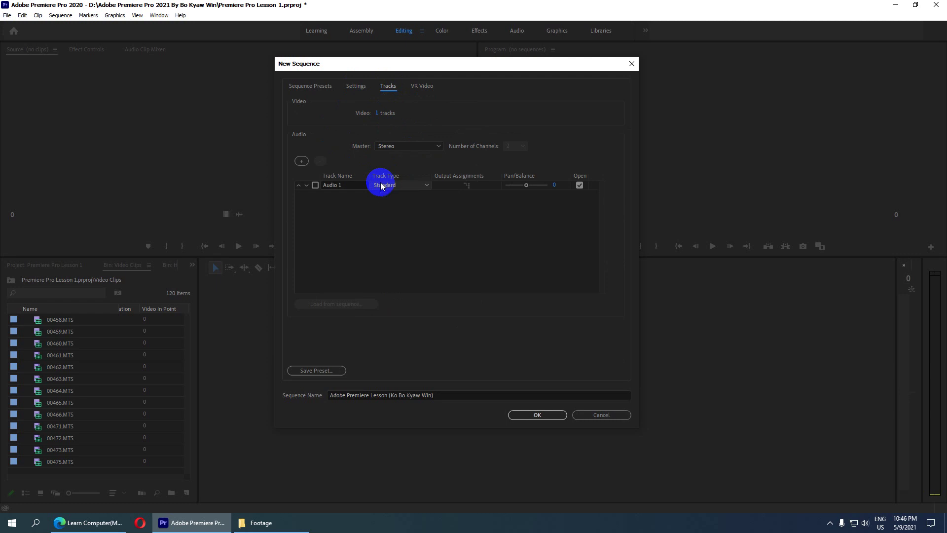
pyautogui.click(316, 371)
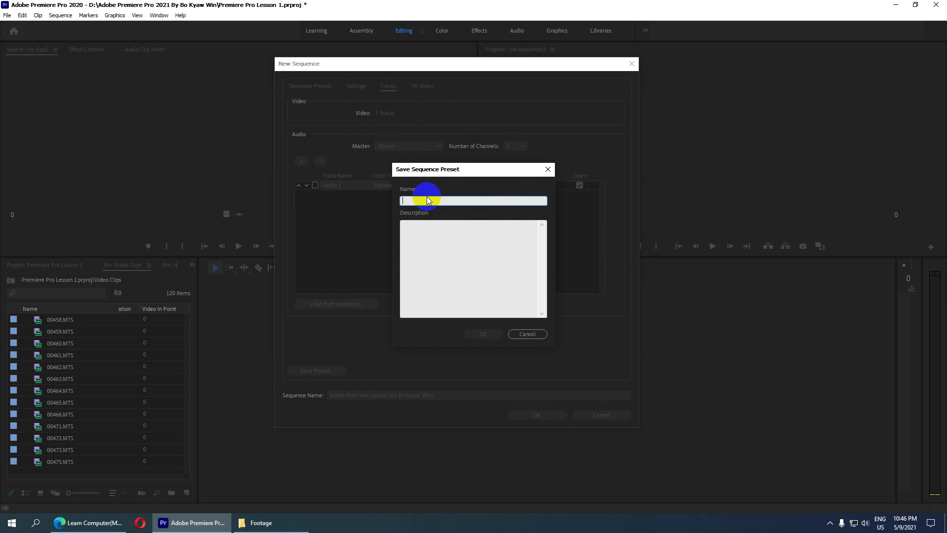
# Step: Name the preset '1 Track Sequence' followed by the author's name
pyautogui.write('Ne')
pyautogui.press('BackSpace')
pyautogui.press('BackSpace')
pyautogui.write('1 Track ')
pyautogui.write('Se')
pyautogui.write('quence')
pyautogui.write(' By Bo Kyaw')
pyautogui.write(' Win')
# Step: Describe the preset as 25.00, 1920x1080, Full HD, For My Students and save it
pyautogui.click(421, 232)
pyautogui.write('25.00')
pyautogui.press('Return')
pyautogui.write('1920')
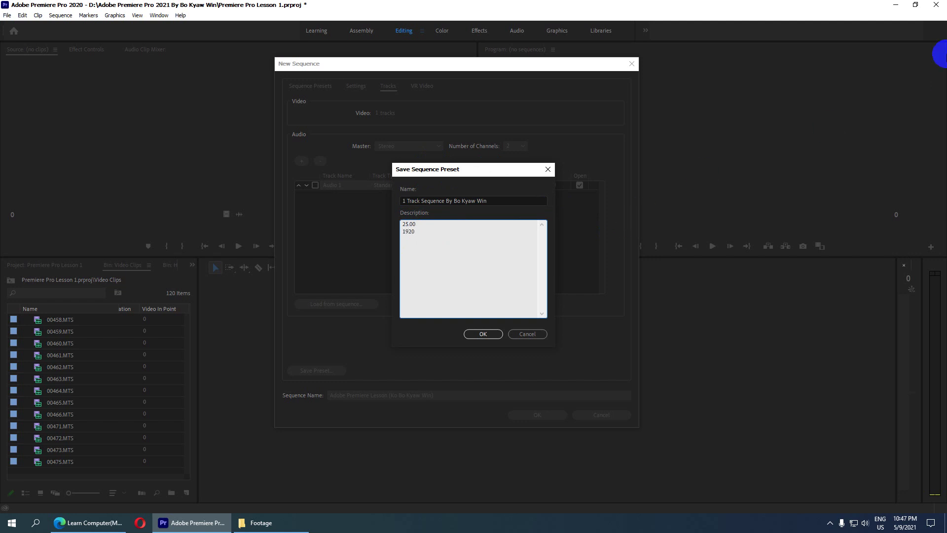
pyautogui.write('x1080')
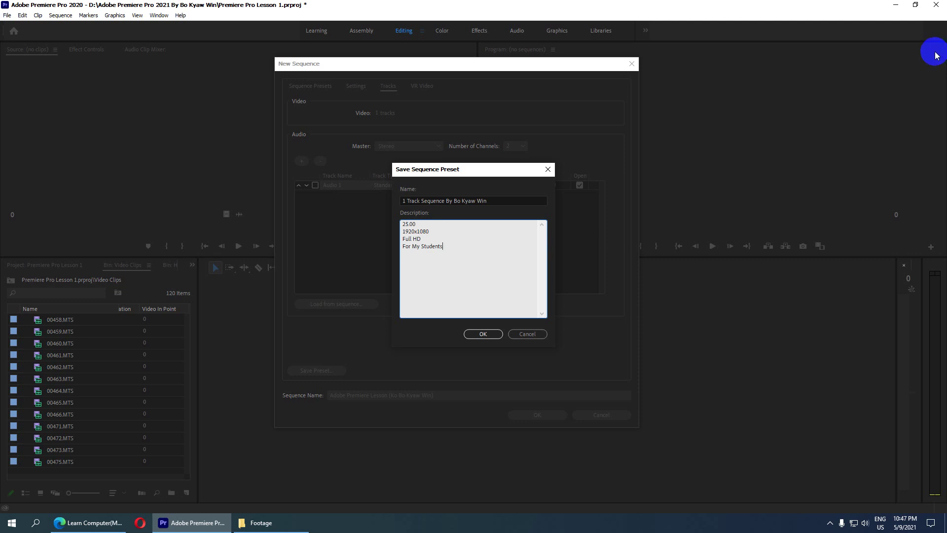
pyautogui.click(454, 225)
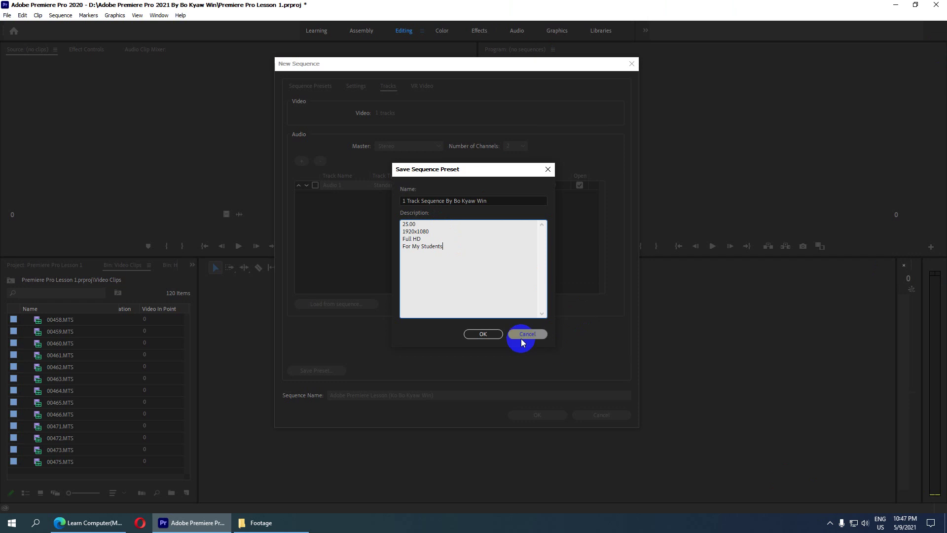
pyautogui.click(483, 334)
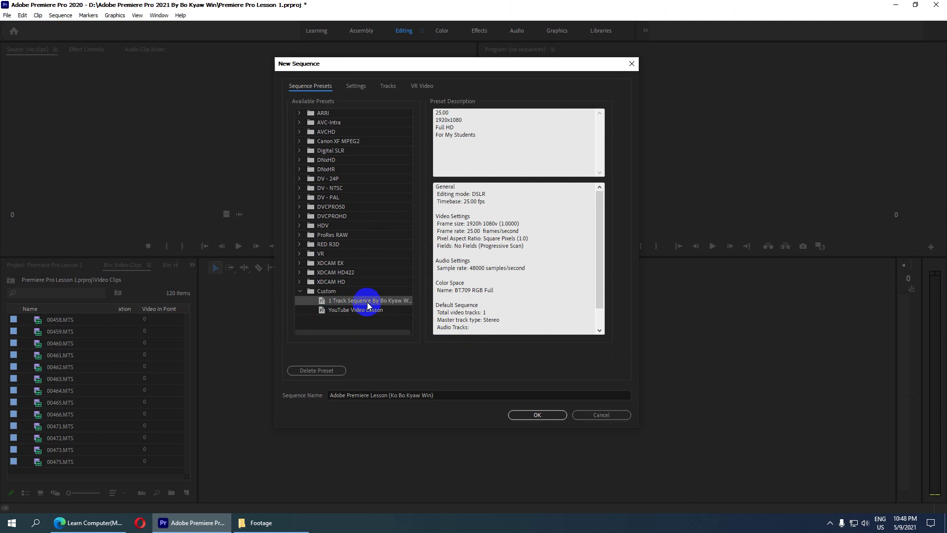
# Step: Compare the YouTube Video Lesson and 1 Track Sequence preset details under Custom
pyautogui.click(355, 314)
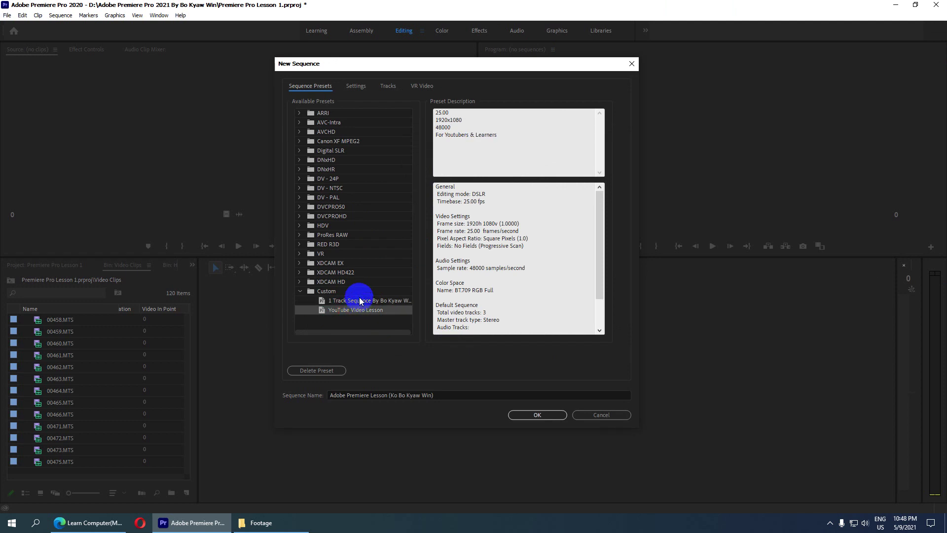
pyautogui.click(359, 300)
pyautogui.click(360, 310)
pyautogui.click(363, 303)
pyautogui.click(365, 314)
pyautogui.click(363, 301)
pyautogui.click(366, 309)
pyautogui.click(368, 299)
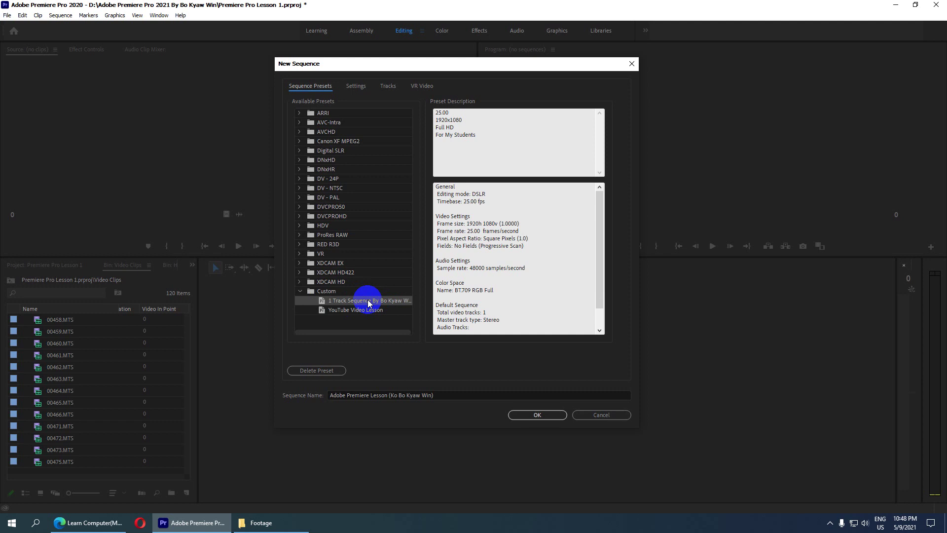
# Step: Choose YouTube Video Lesson and create the Adobe Premiere Lesson sequence from it
pyautogui.click(364, 310)
pyautogui.click(365, 301)
pyautogui.click(368, 311)
pyautogui.click(367, 300)
pyautogui.click(367, 309)
pyautogui.click(367, 300)
pyautogui.click(366, 310)
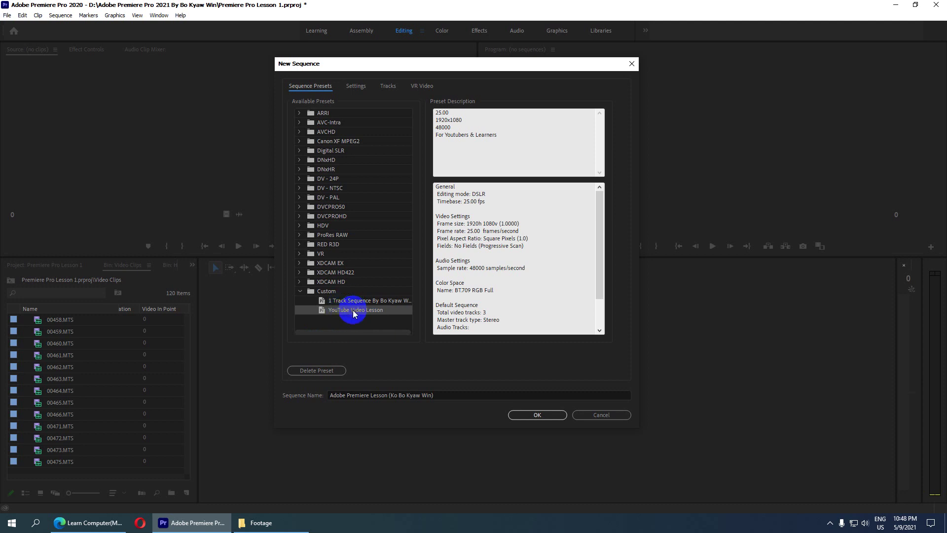
pyautogui.click(535, 415)
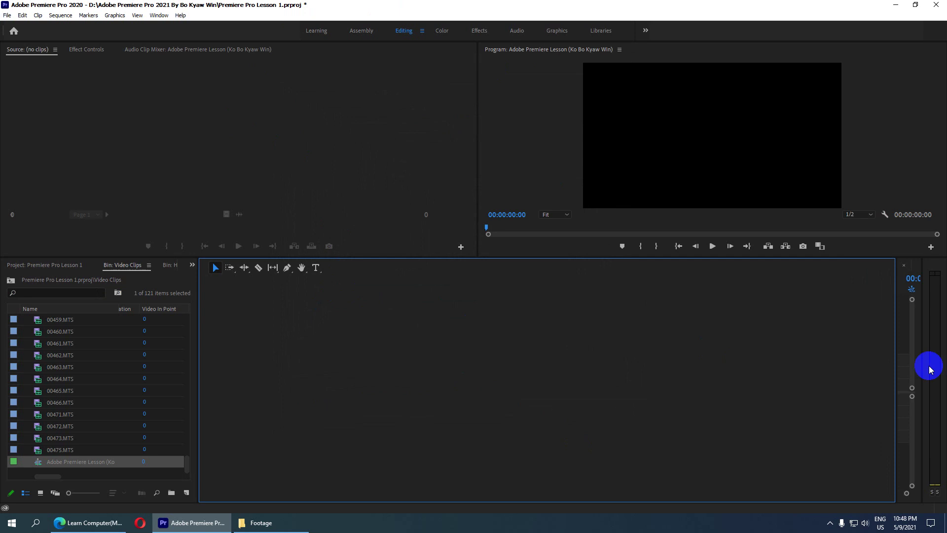
# Step: Widen the timeline, then dock the Tools panel left of the Source Monitor as a thin strip
pyautogui.moveTo(896, 340); pyautogui.dragTo(218, 341)
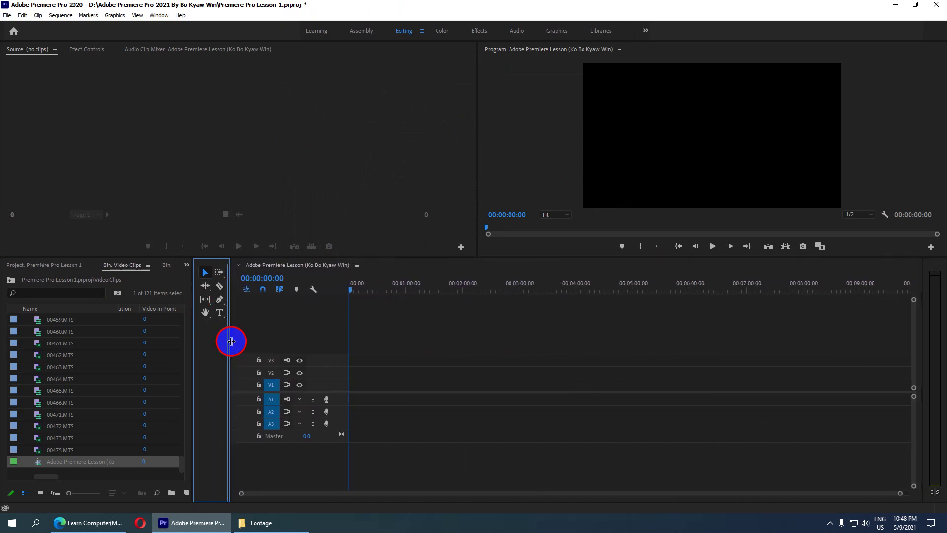
pyautogui.moveTo(219, 341); pyautogui.dragTo(253, 340)
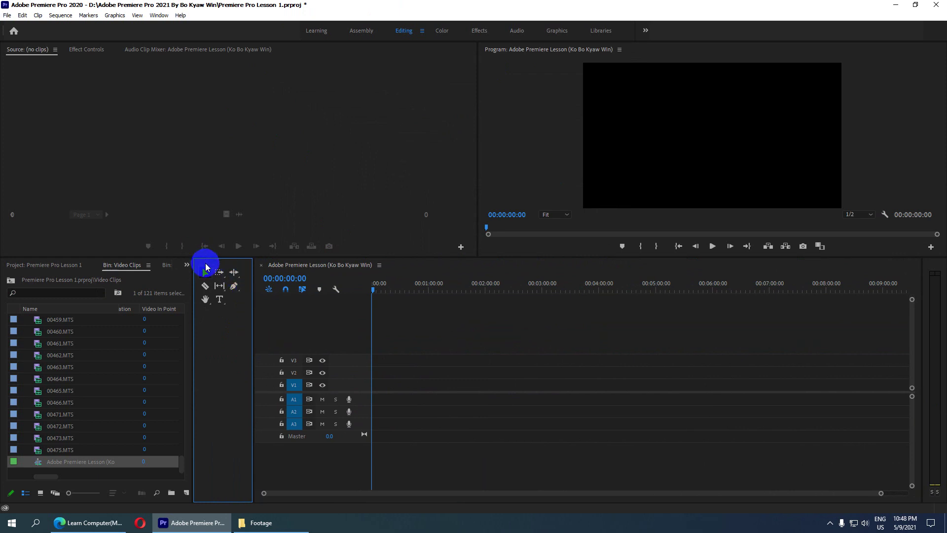
pyautogui.moveTo(226, 262)
pyautogui.mouseDown()
pyautogui.moveTo(236, 87)
pyautogui.moveTo(184, 49)
pyautogui.mouseUp()
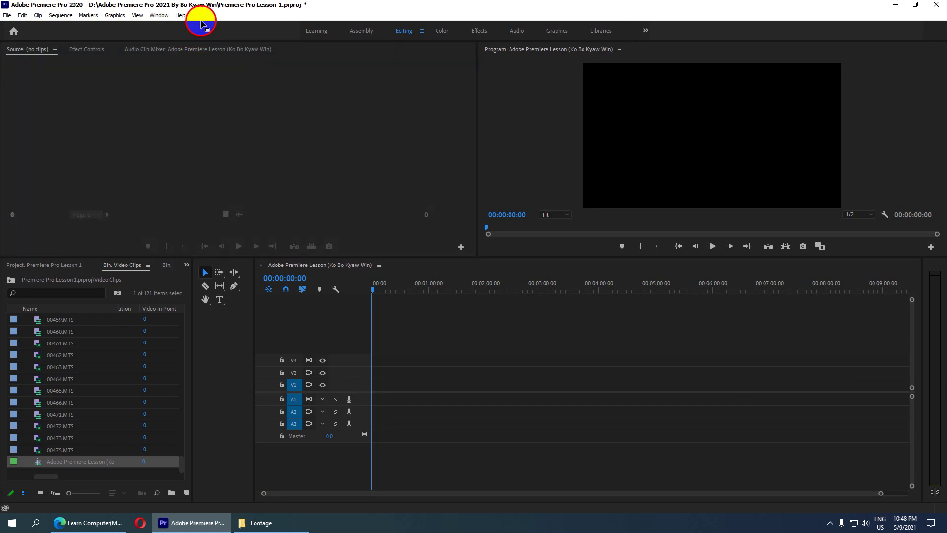
pyautogui.moveTo(368, 38); pyautogui.dragTo(10, 72)
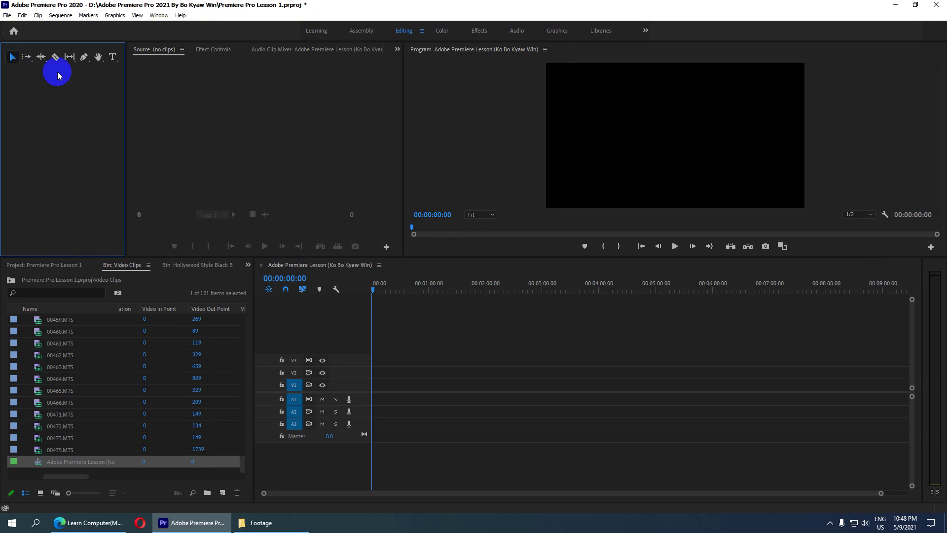
pyautogui.moveTo(126, 74); pyautogui.dragTo(25, 85)
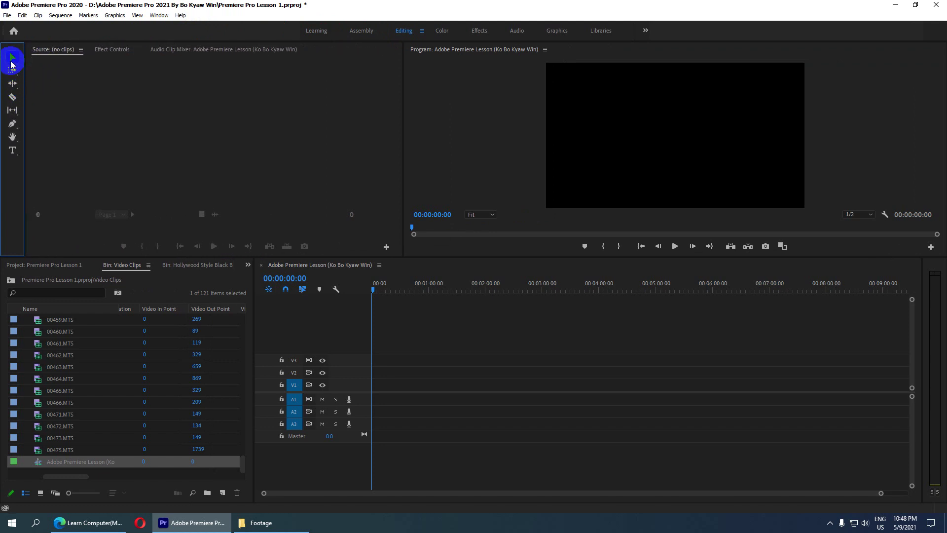
# Step: Try the Tools panel beside the Program Monitor, then dock it narrowed left of the Timeline
pyautogui.moveTo(10, 46)
pyautogui.mouseDown()
pyautogui.moveTo(405, 74)
pyautogui.moveTo(408, 99)
pyautogui.mouseUp()
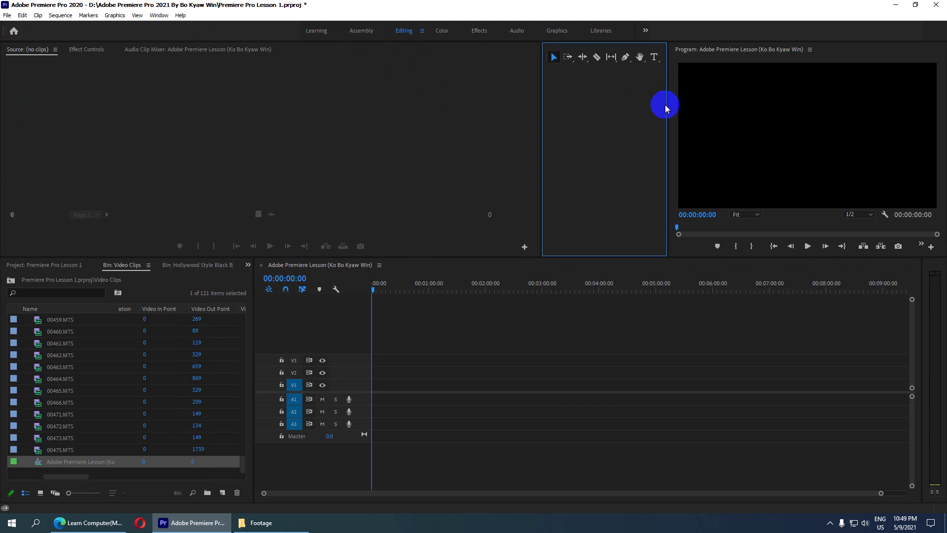
pyautogui.moveTo(666, 108); pyautogui.dragTo(334, 84)
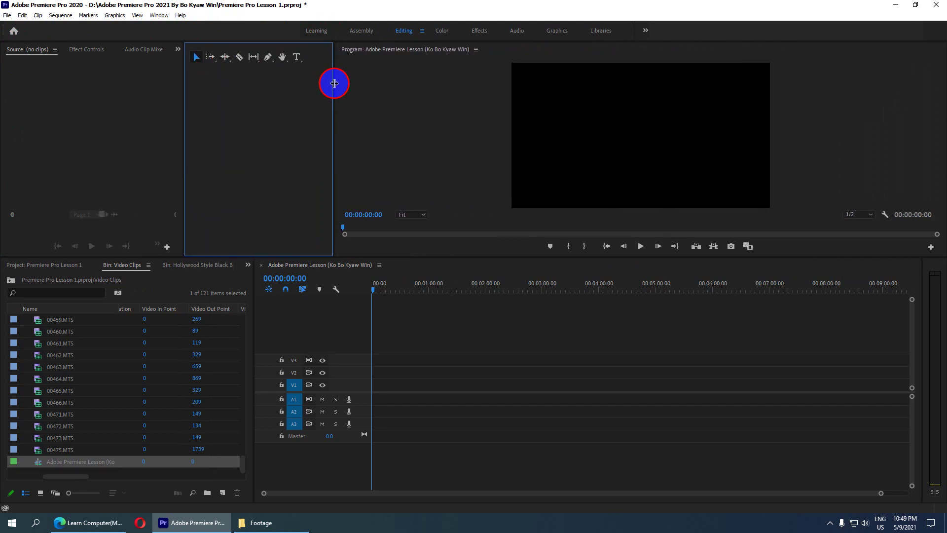
pyautogui.moveTo(184, 110); pyautogui.dragTo(319, 110)
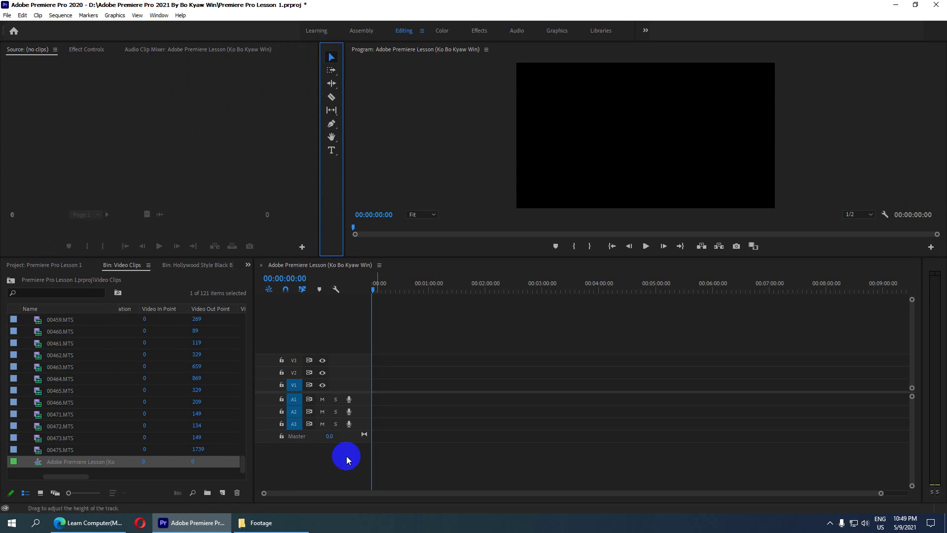
pyautogui.moveTo(324, 46); pyautogui.dragTo(258, 338)
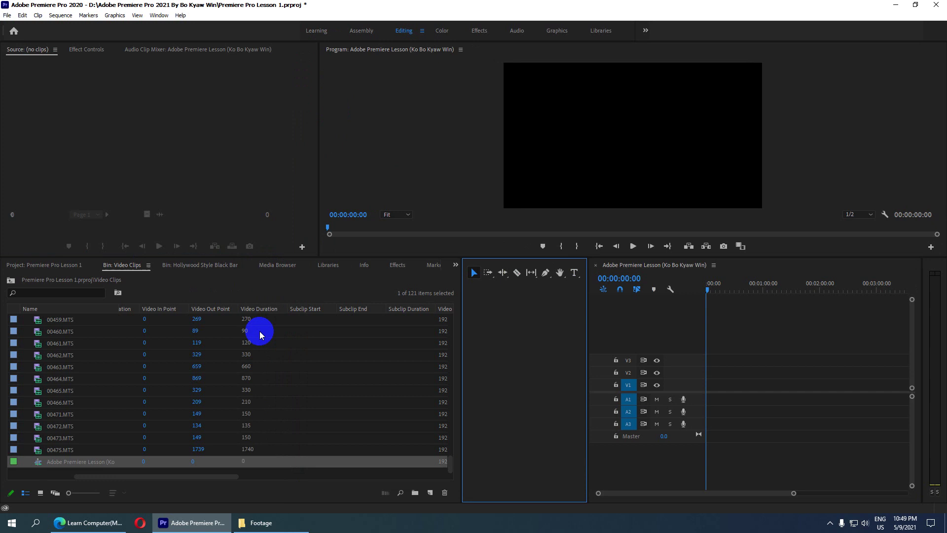
pyautogui.moveTo(587, 332); pyautogui.dragTo(297, 319)
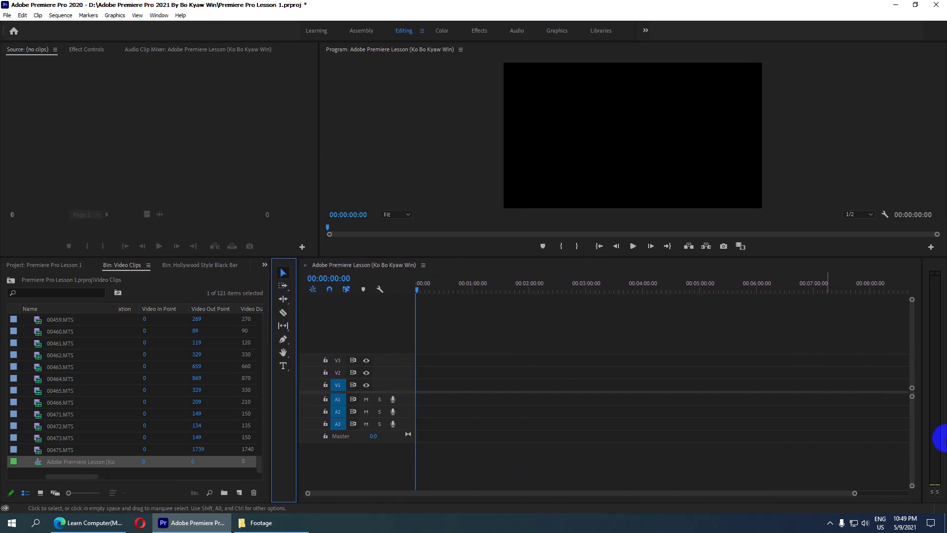
pyautogui.click(41, 493)
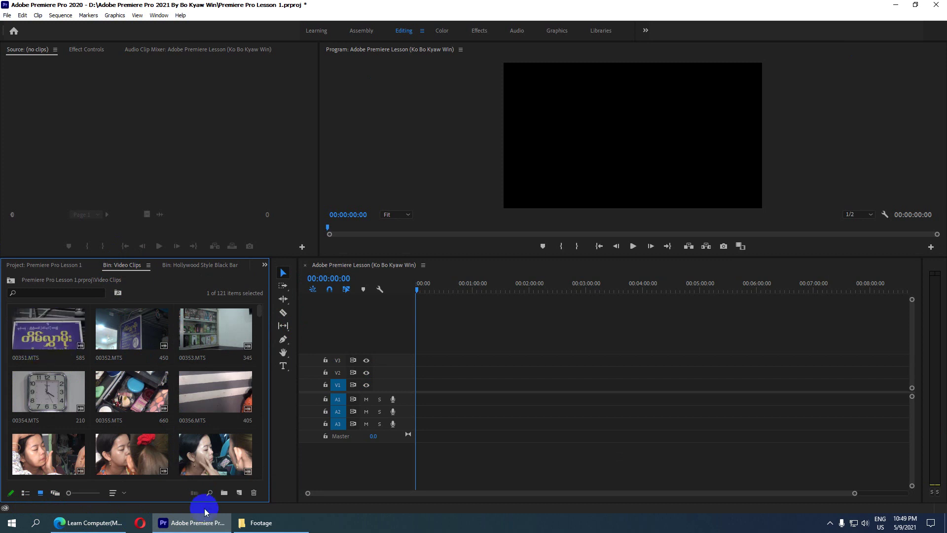
pyautogui.click(209, 494)
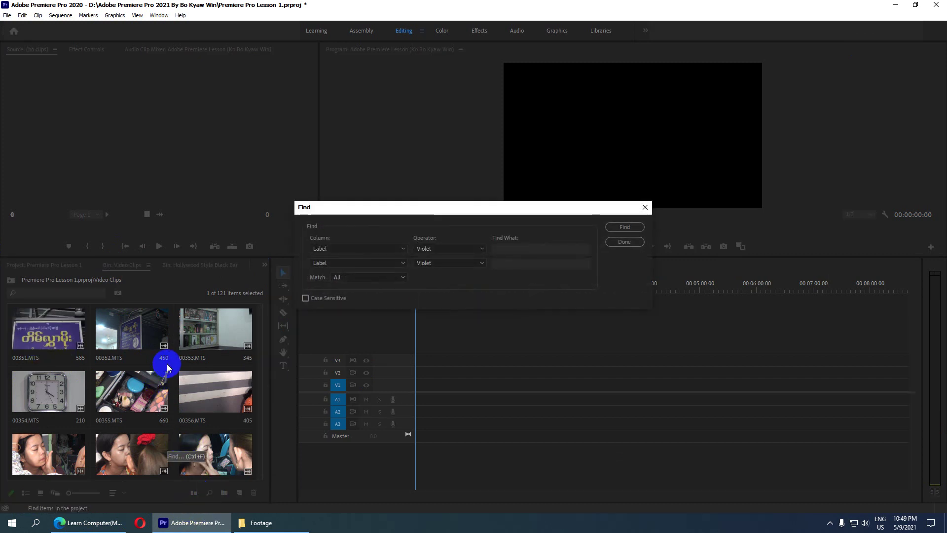
pyautogui.click(645, 207)
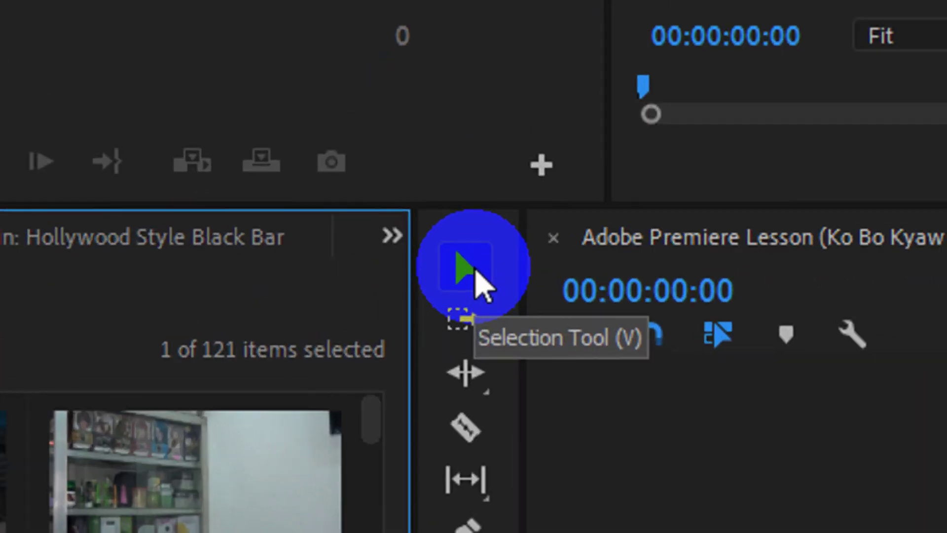
# Step: Reveal the Track Select forward/backward variants and the Ripple, Rolling and Rate Stretch edit variants
pyautogui.click(464, 328)
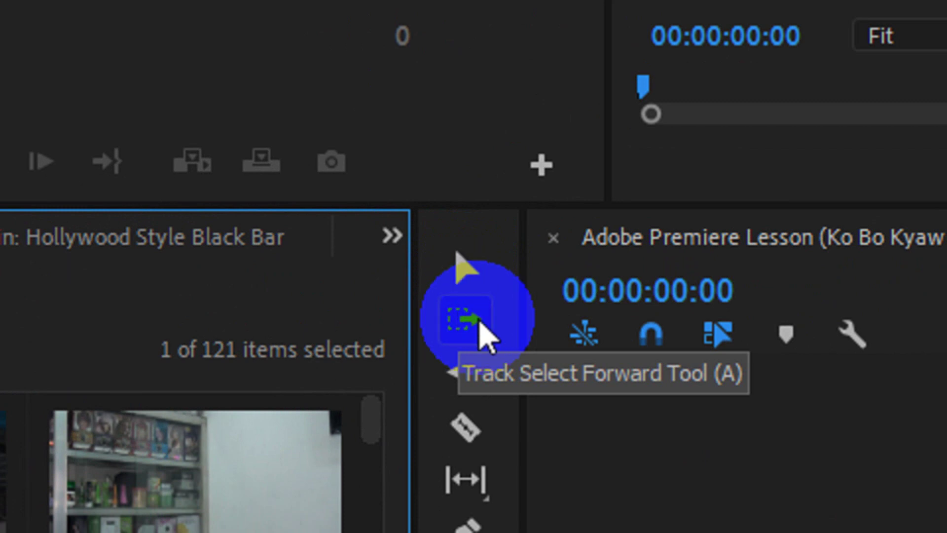
pyautogui.click(491, 351)
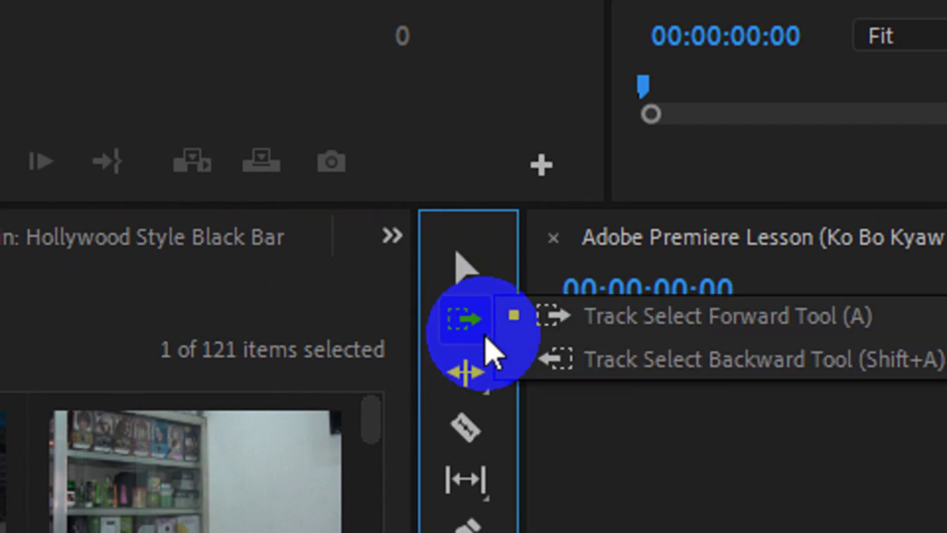
pyautogui.moveTo(486, 338); pyautogui.dragTo(586, 329)
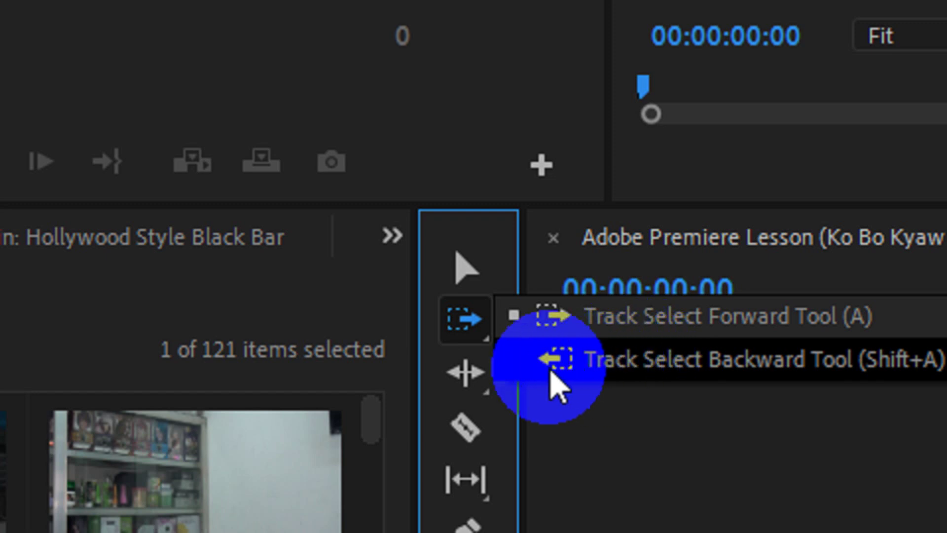
pyautogui.click(478, 378)
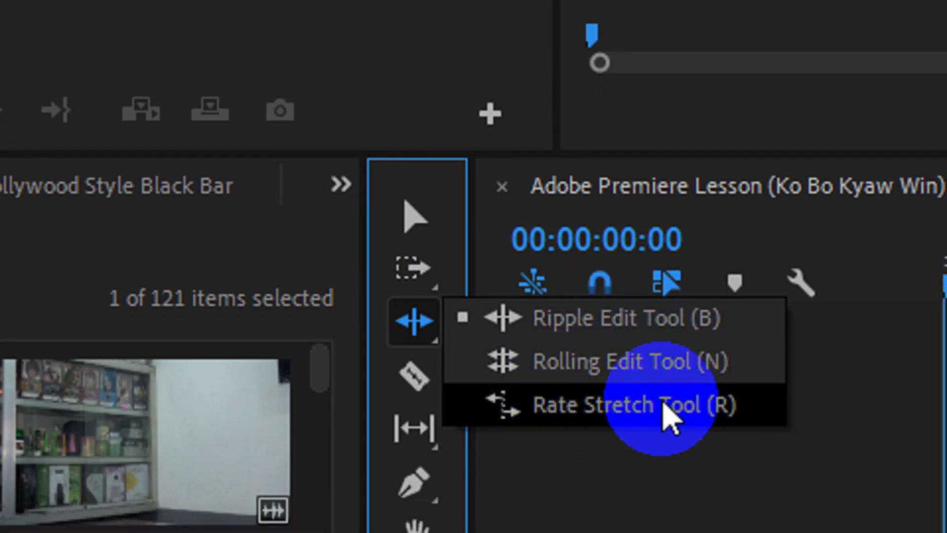
# Step: Browse the Razor, Slip/Slide, Pen/Rectangle/Ellipse and Hand/Zoom variants, finishing with the Type tool active
pyautogui.click(420, 378)
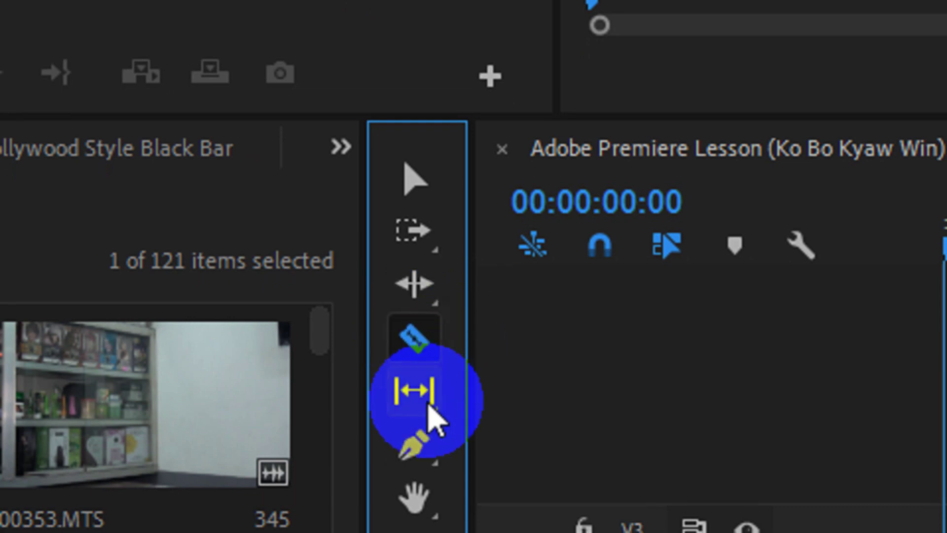
pyautogui.click(428, 400)
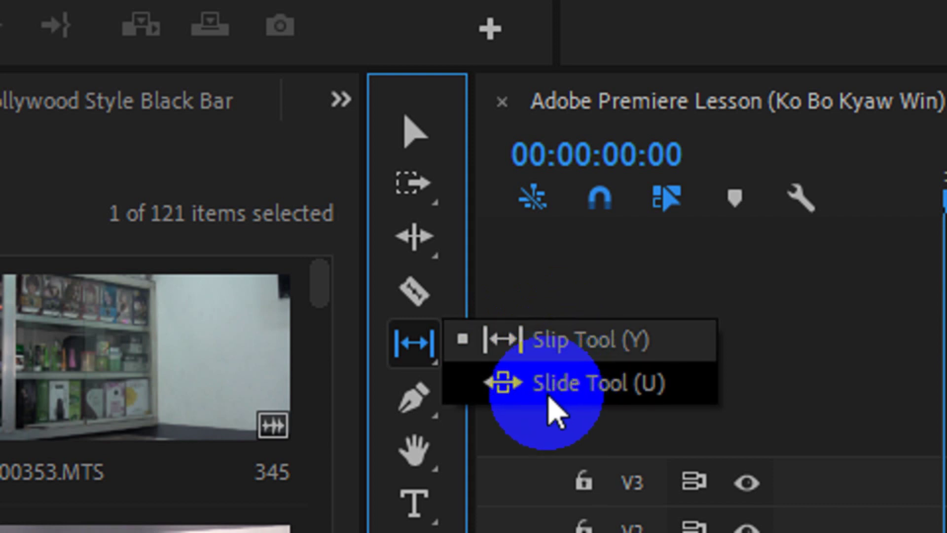
pyautogui.click(414, 400)
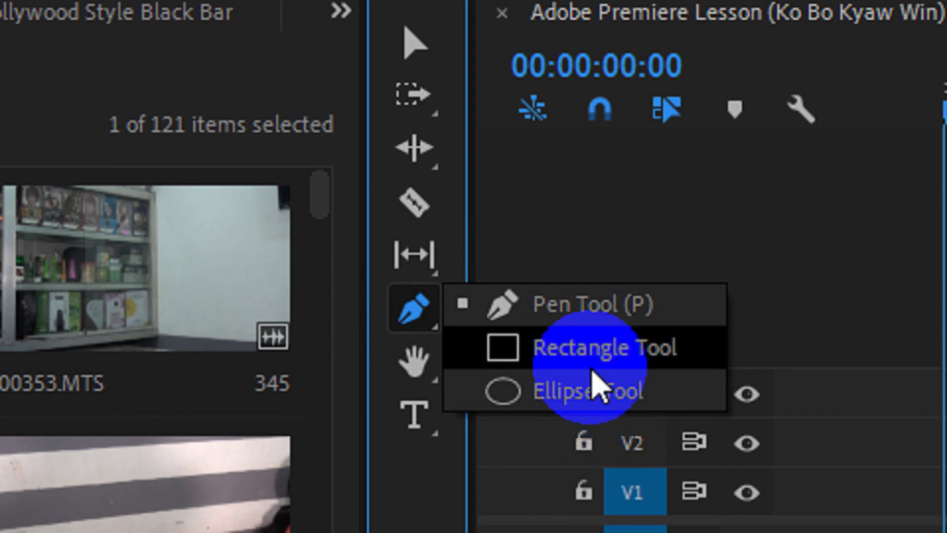
pyautogui.click(412, 367)
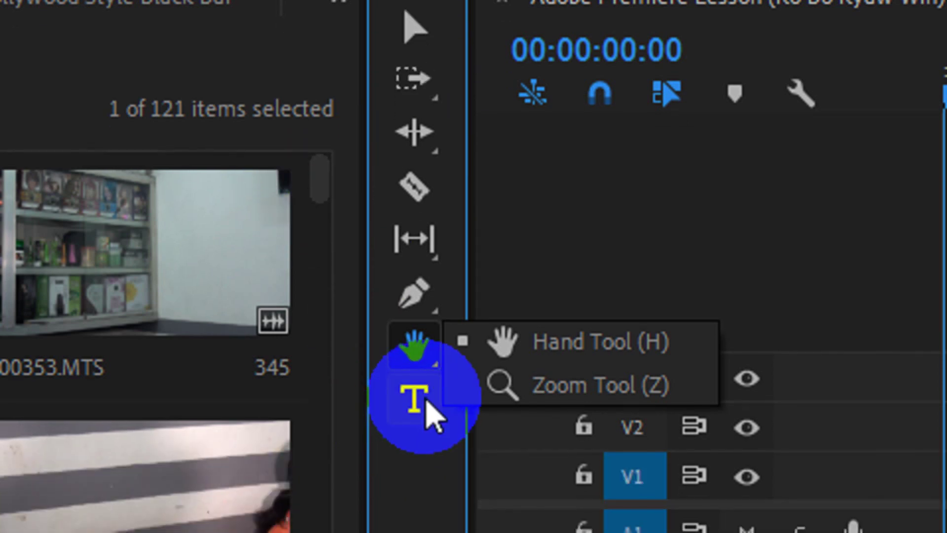
pyautogui.click(427, 497)
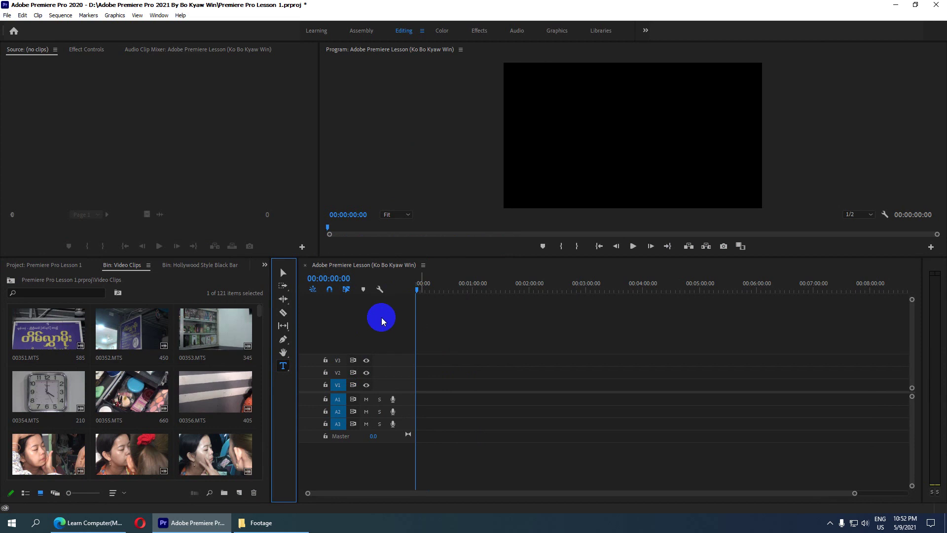
# Step: Return to the project root and select the Mp4 Music, Black Bar, MP3 Music and Video Clips folders
pyautogui.click(10, 281)
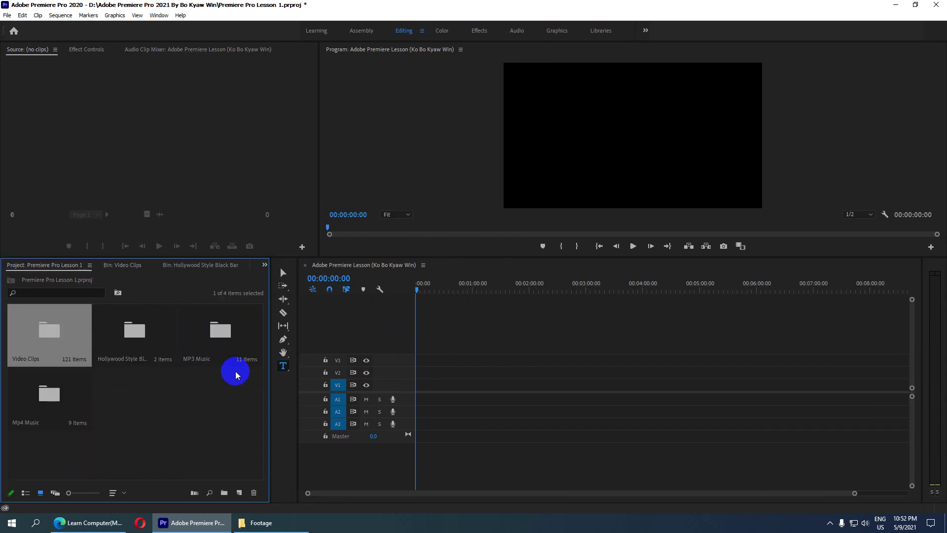
pyautogui.click(59, 393)
pyautogui.click(138, 337)
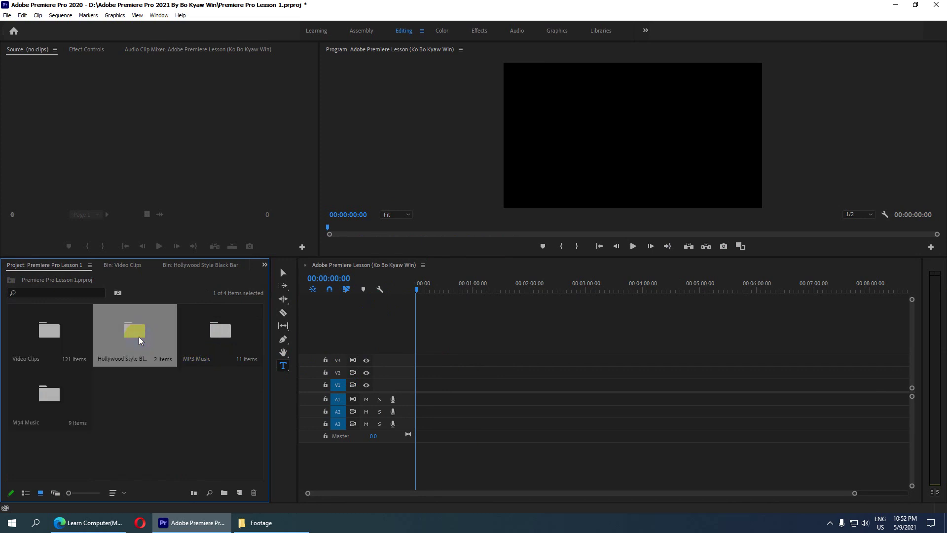
pyautogui.click(218, 345)
pyautogui.click(52, 347)
pyautogui.rightClick(73, 362)
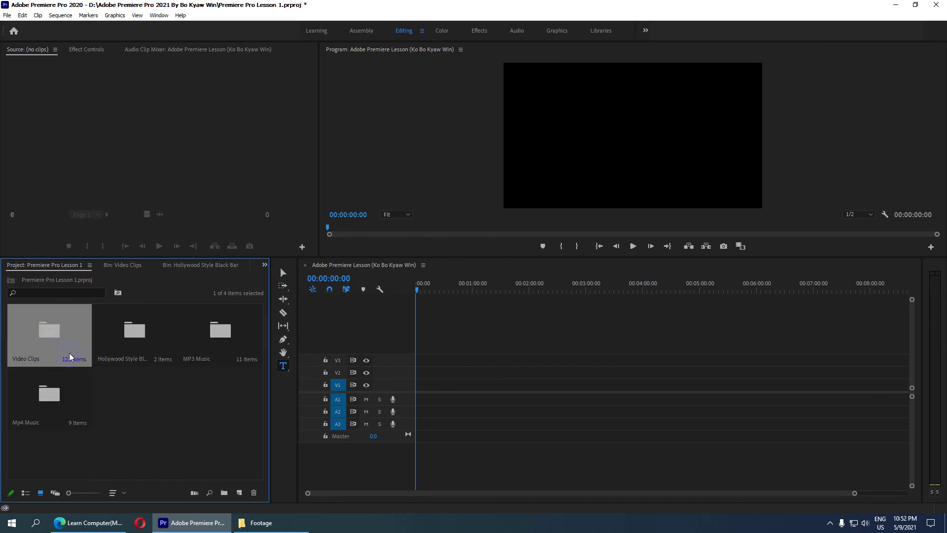
# Step: Open the Video Clips bin and scroll to the Adobe Premiere Lesson sequence at its end
pyautogui.doubleClick(48, 329)
pyautogui.click(101, 374)
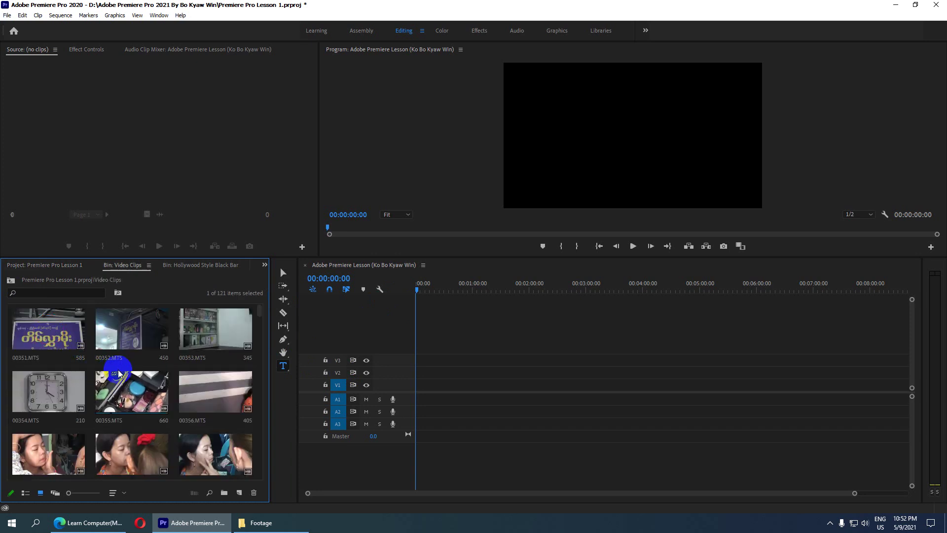
pyautogui.click(259, 312)
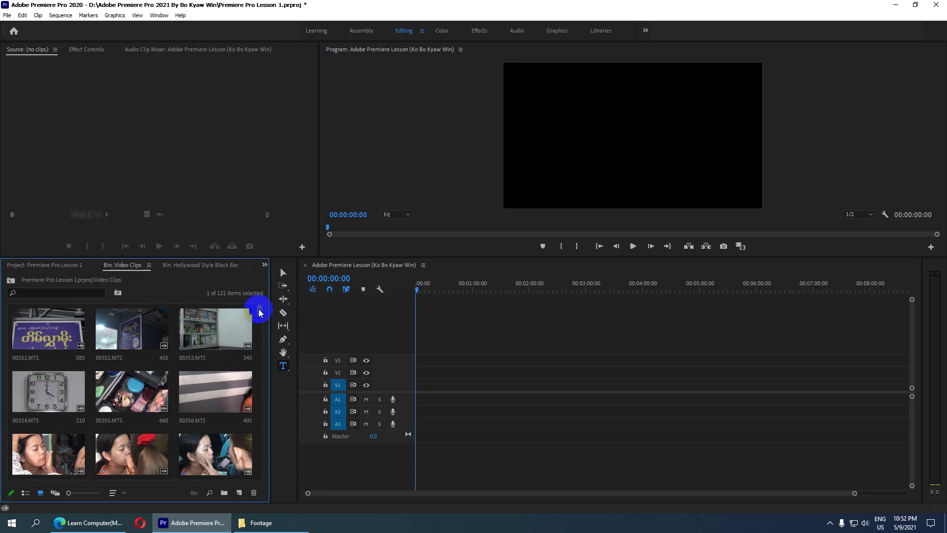
pyautogui.moveTo(258, 312); pyautogui.dragTo(263, 483)
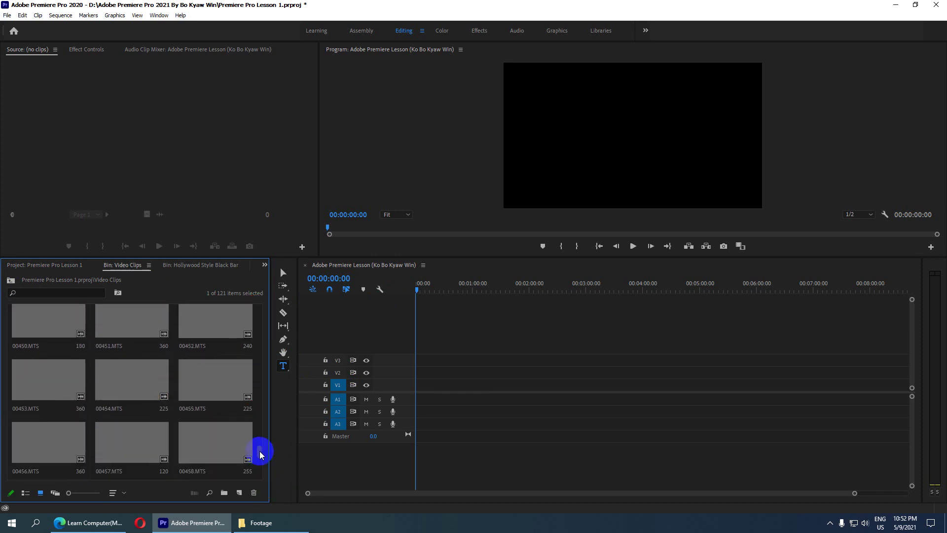
pyautogui.moveTo(263, 484)
pyautogui.mouseDown()
pyautogui.moveTo(261, 455)
pyautogui.moveTo(260, 469)
pyautogui.mouseUp()
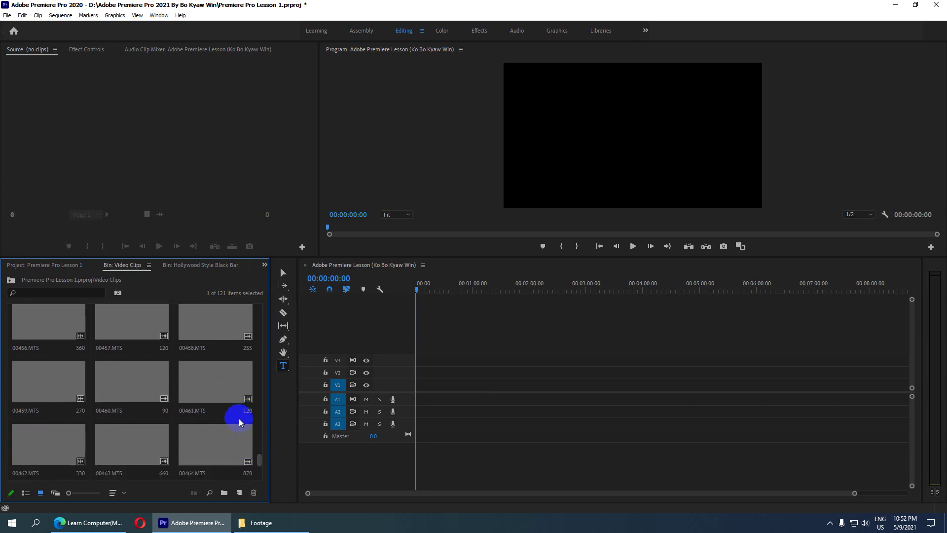
pyautogui.moveTo(260, 460); pyautogui.dragTo(261, 481)
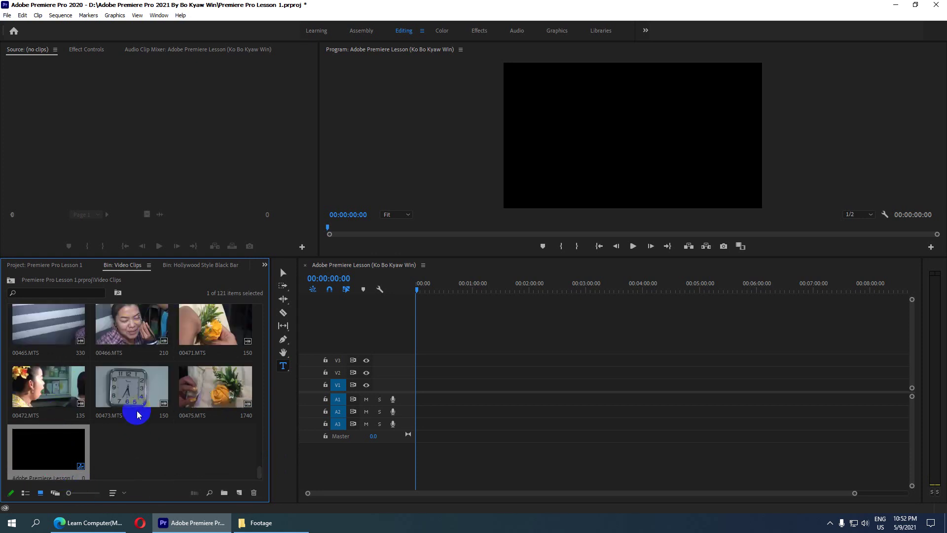
# Step: Cut the Adobe Premiere Lesson sequence from Video Clips, paste it into the project root, and open it
pyautogui.rightClick(61, 458)
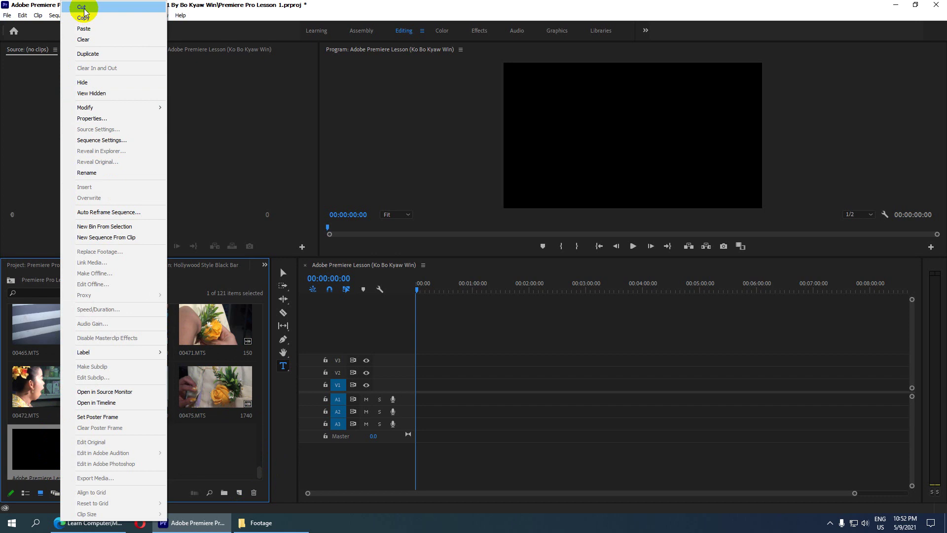
pyautogui.click(82, 7)
pyautogui.click(11, 280)
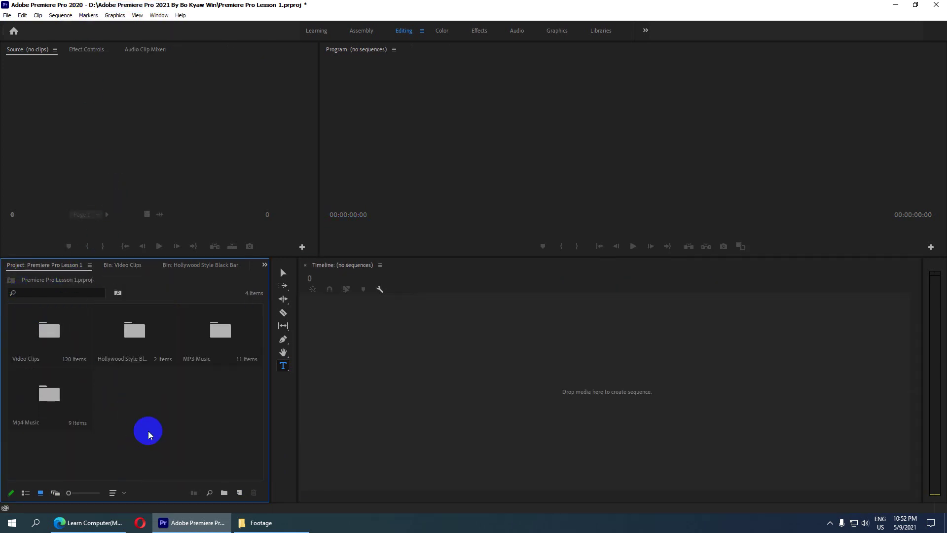
pyautogui.rightClick(148, 429)
pyautogui.click(173, 259)
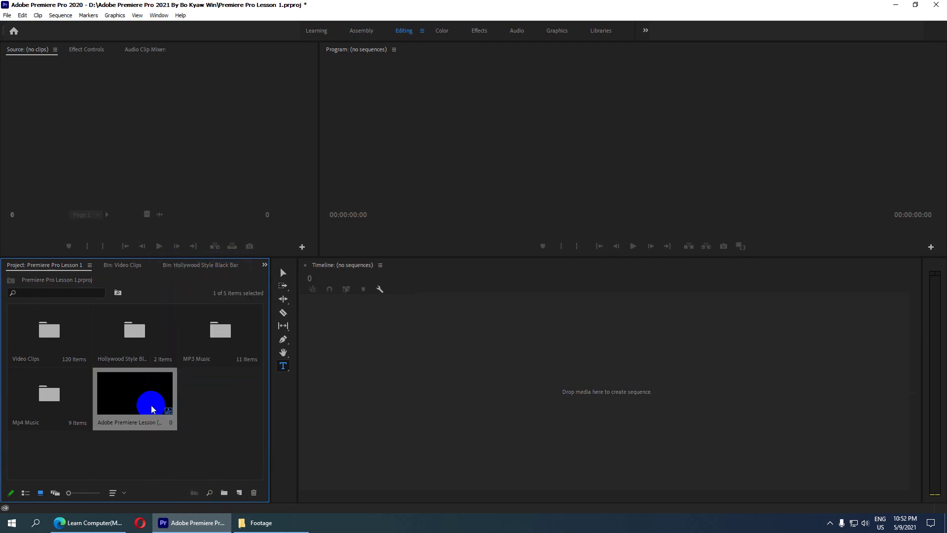
pyautogui.click(421, 371)
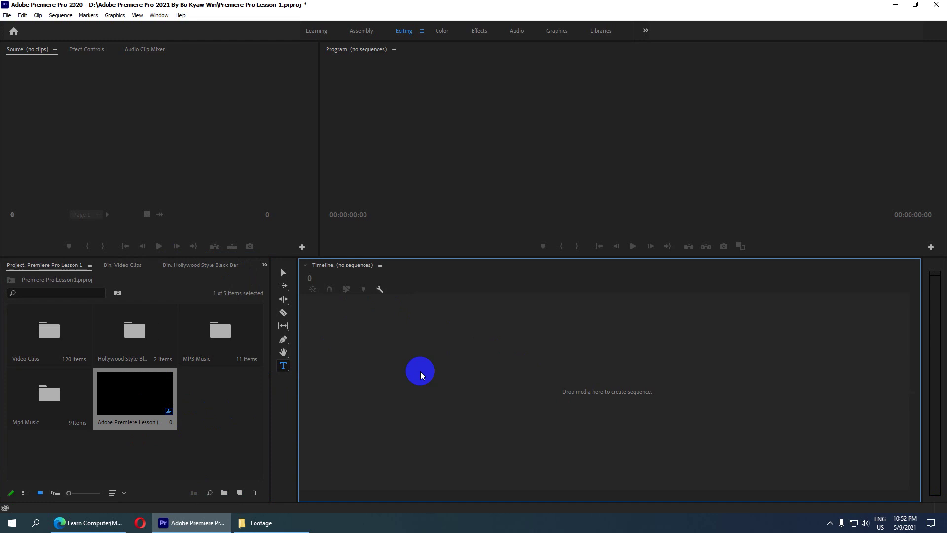
pyautogui.doubleClick(146, 415)
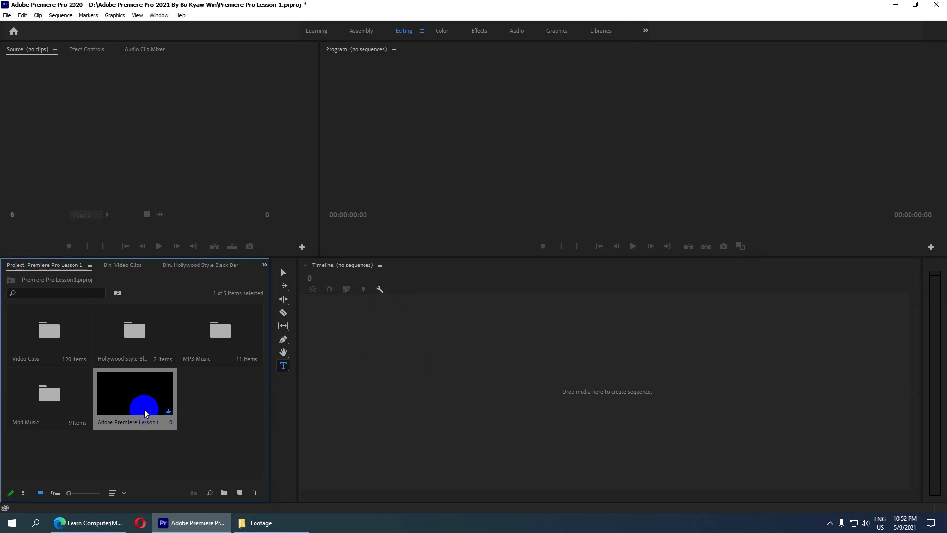